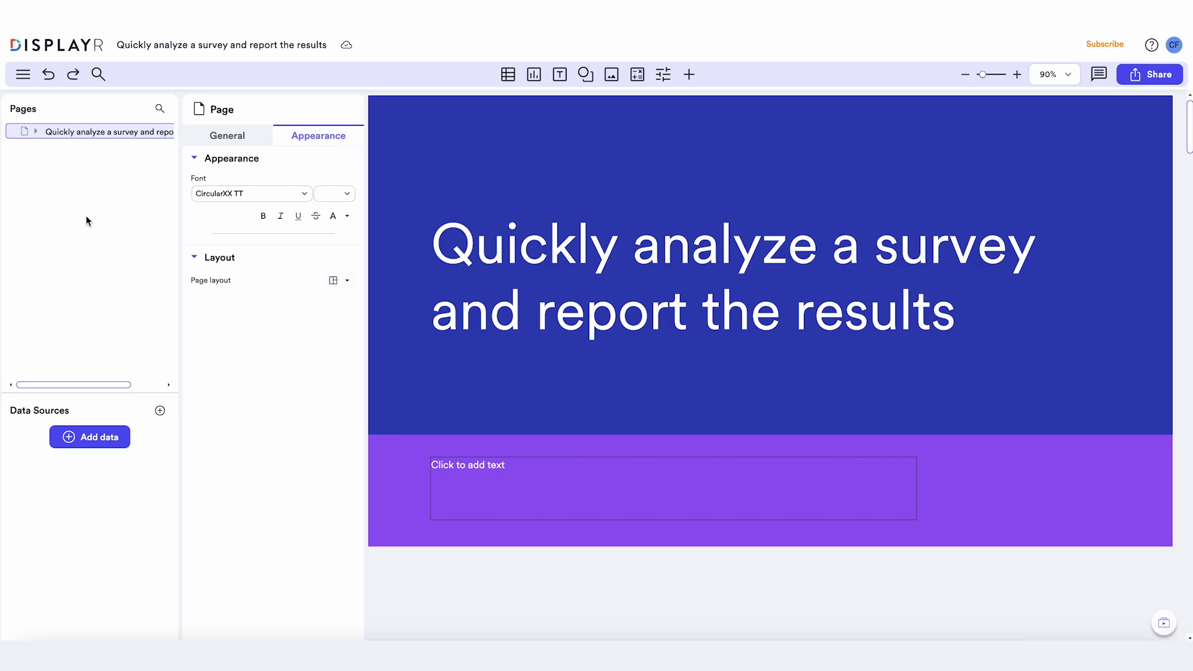
- Insert a Title Only page right after the report's title page
{"action": "right_click", "coordinate": [87, 220]}
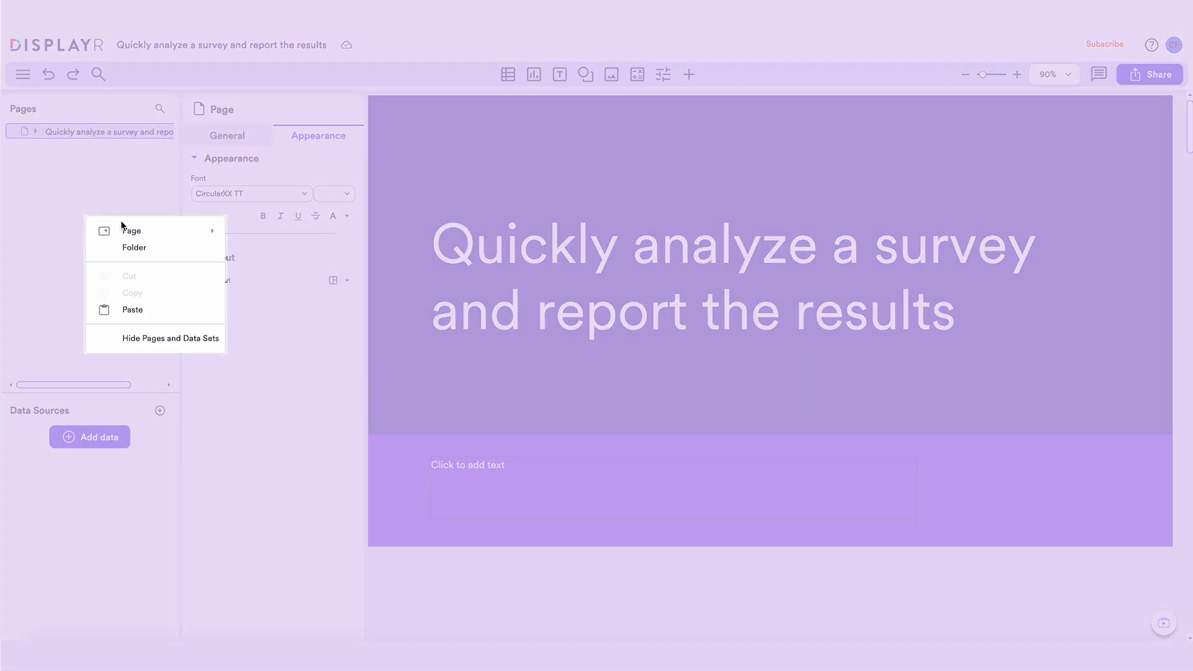
{"action": "mouse_move", "coordinate": [148, 230]}
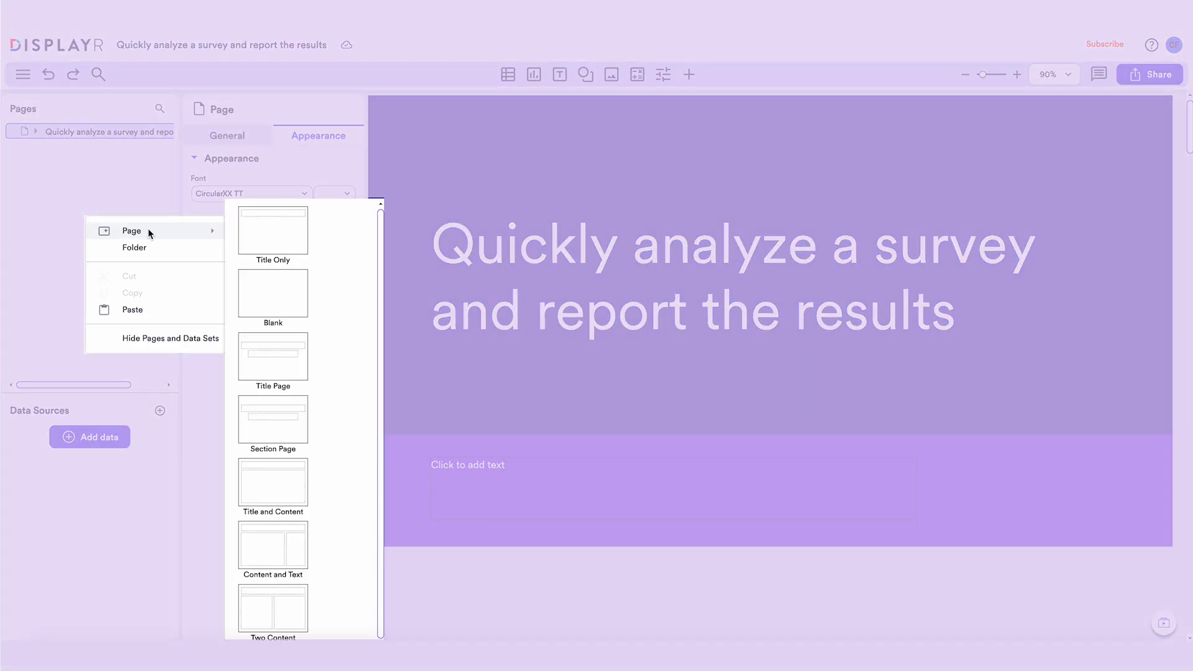
{"action": "left_click", "coordinate": [244, 230]}
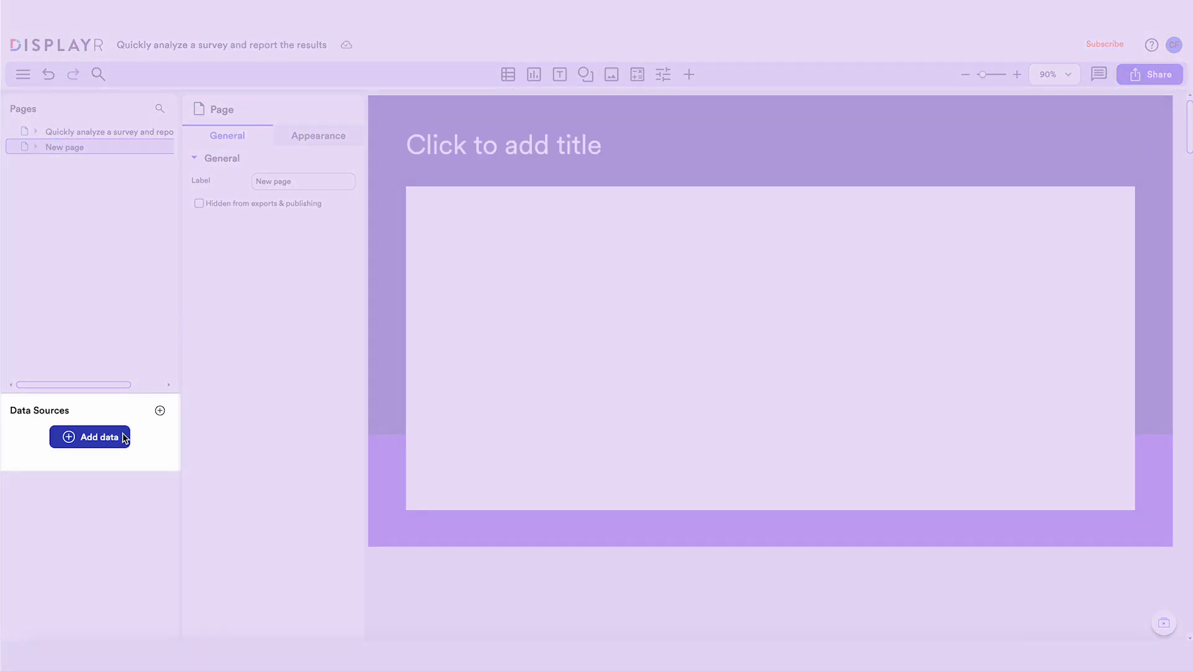
{"action": "left_click", "coordinate": [122, 437]}
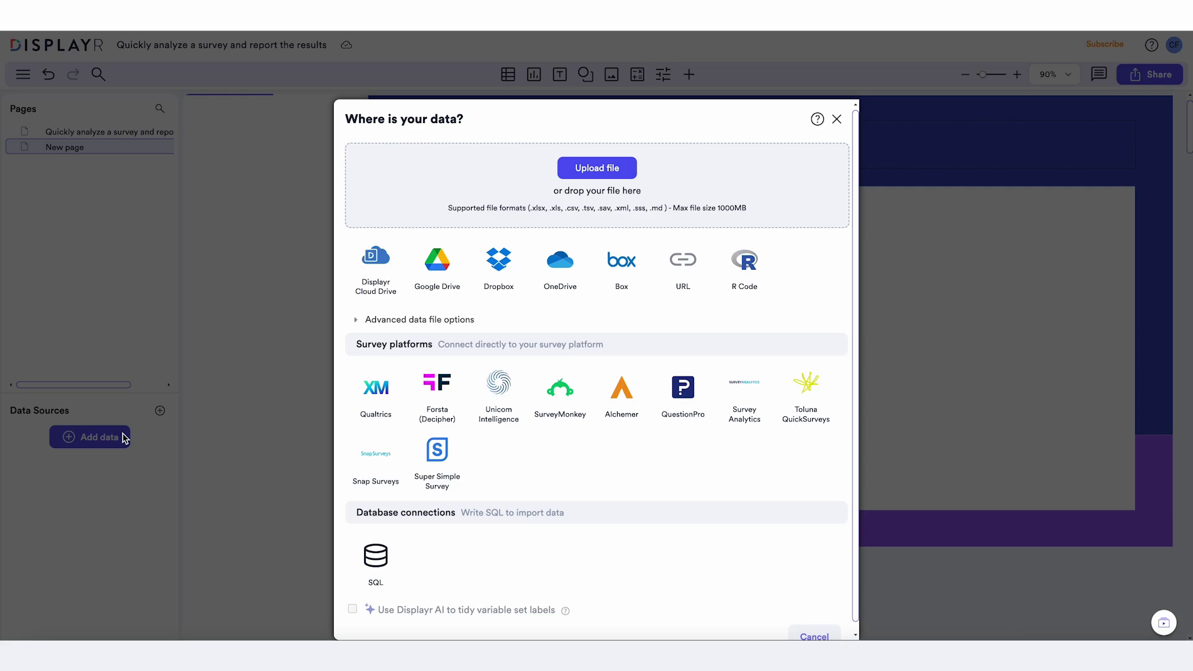
- Upload 'Cola Tracking - January to September.sav' from the computer as a data set
{"action": "left_click", "coordinate": [575, 176]}
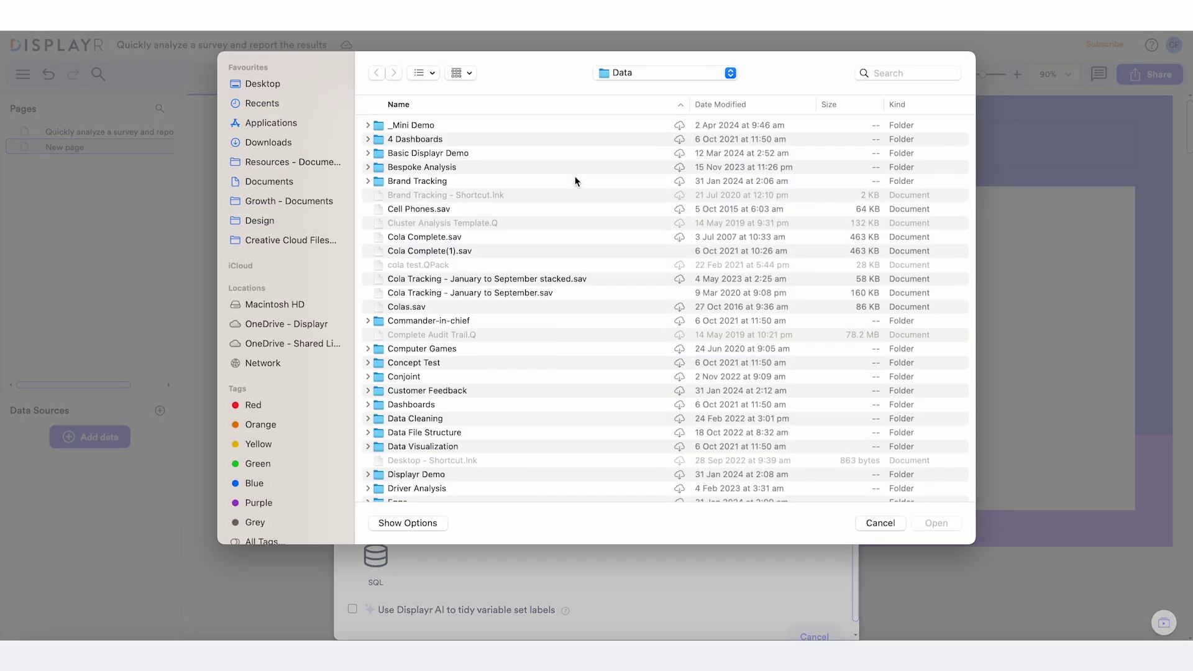
{"action": "left_click", "coordinate": [547, 292]}
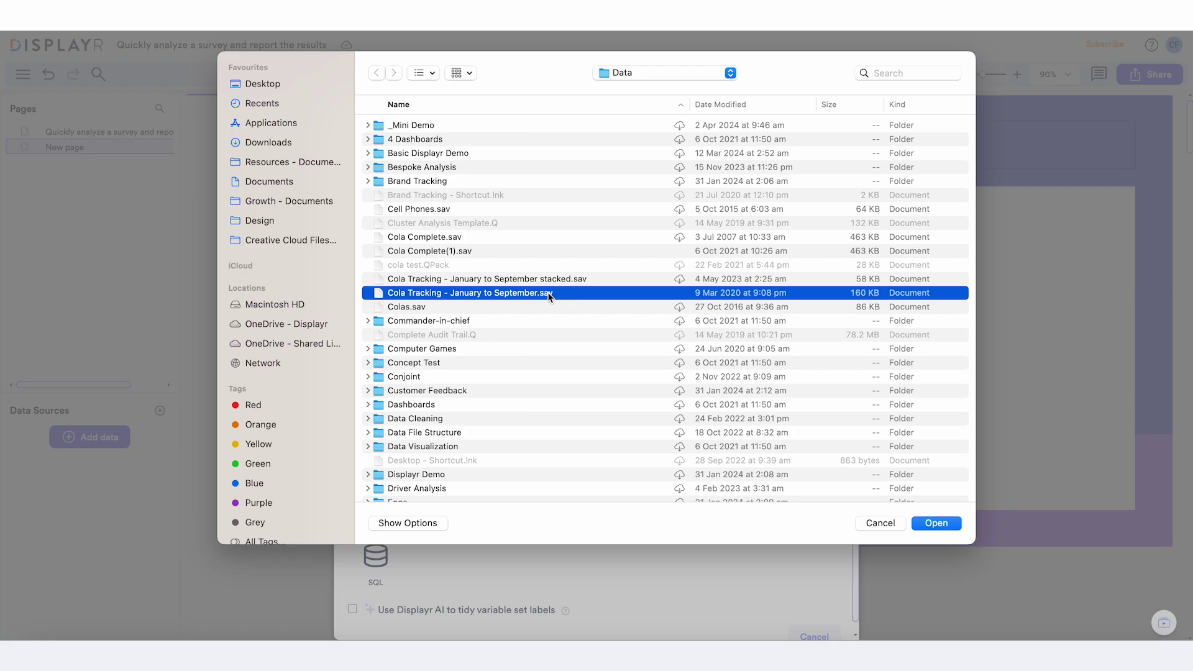
{"action": "double_click", "coordinate": [548, 293]}
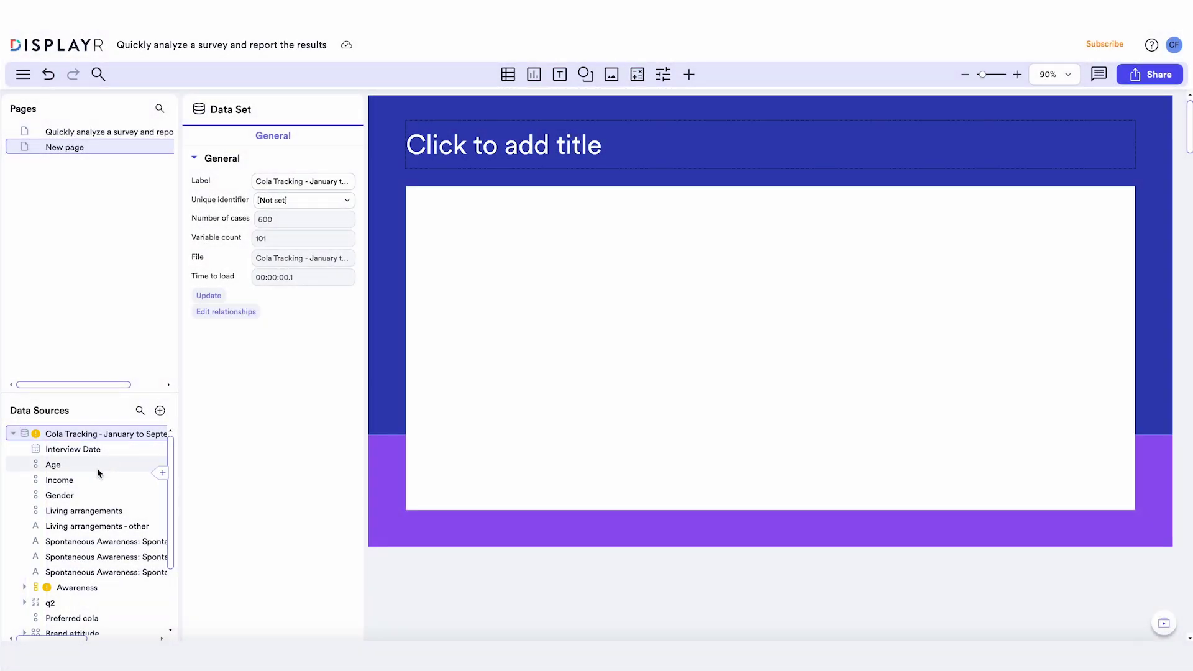
- Add Age and Gender summary tables to the page and title it 'My sample profile'
{"action": "left_click_drag", "start_coordinate": [102, 472], "coordinate": [904, 237]}
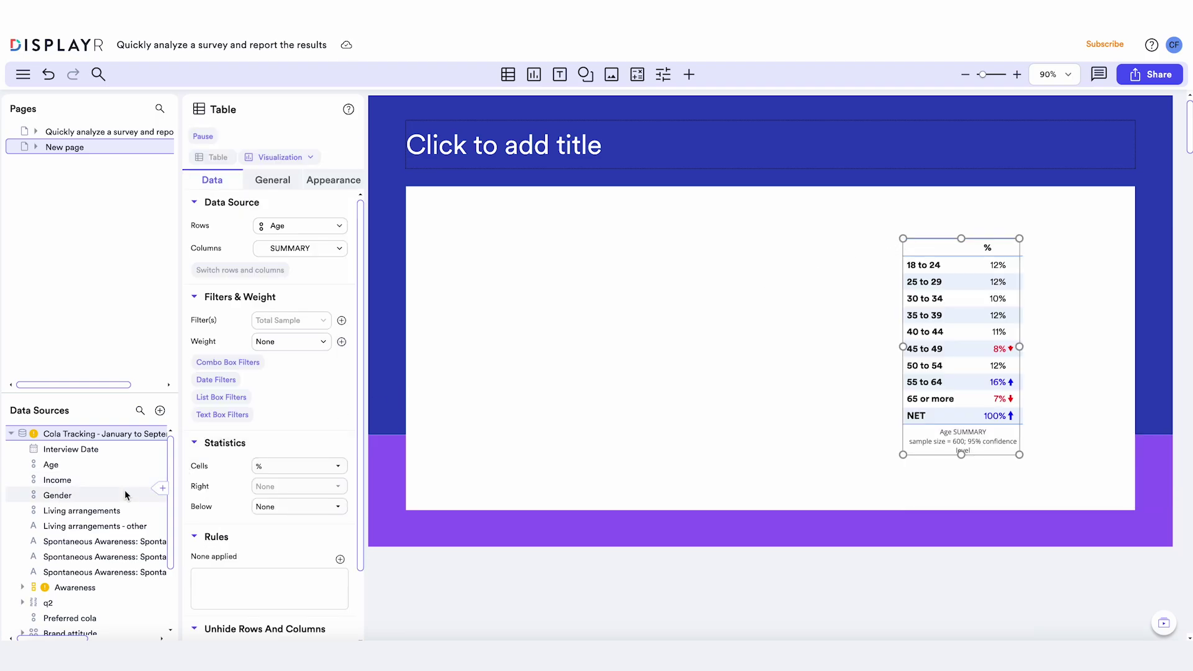
{"action": "left_click_drag", "start_coordinate": [124, 494], "coordinate": [493, 237]}
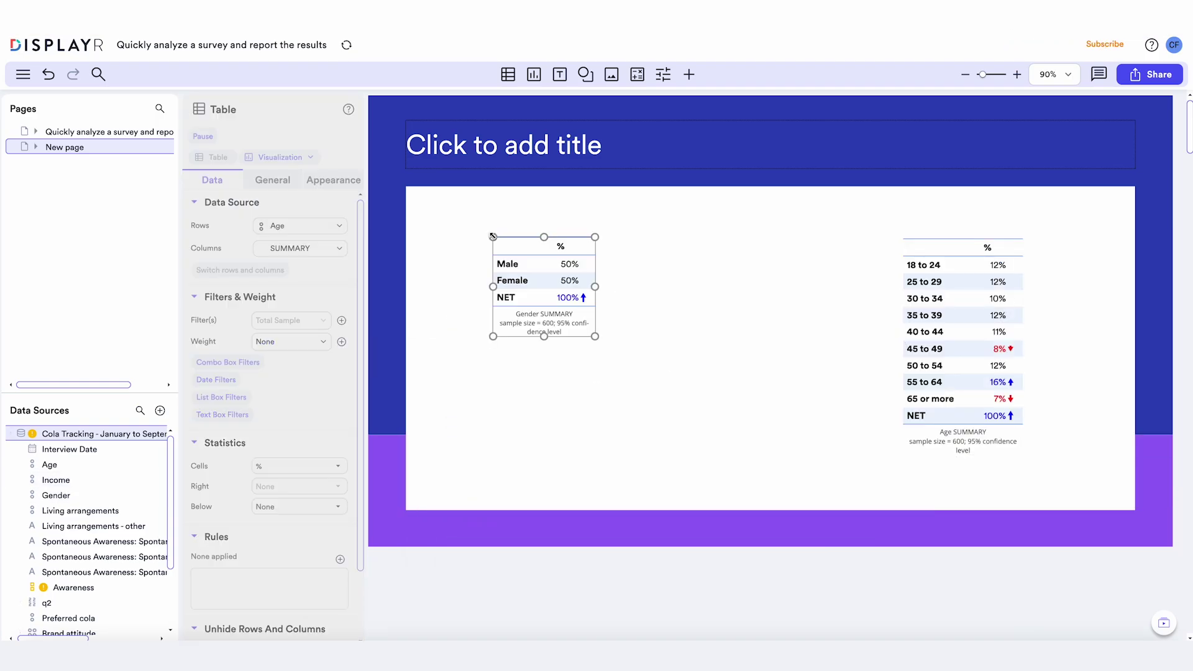
{"action": "left_click", "coordinate": [512, 165]}
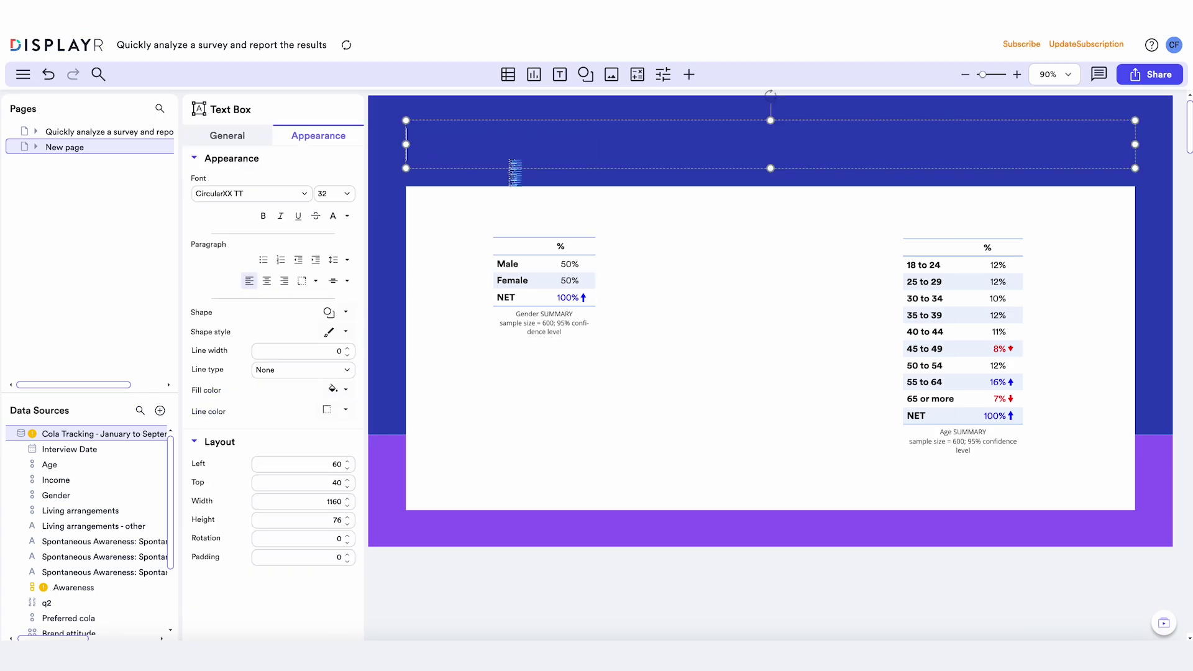
{"action": "type", "text": "My sample profile"}
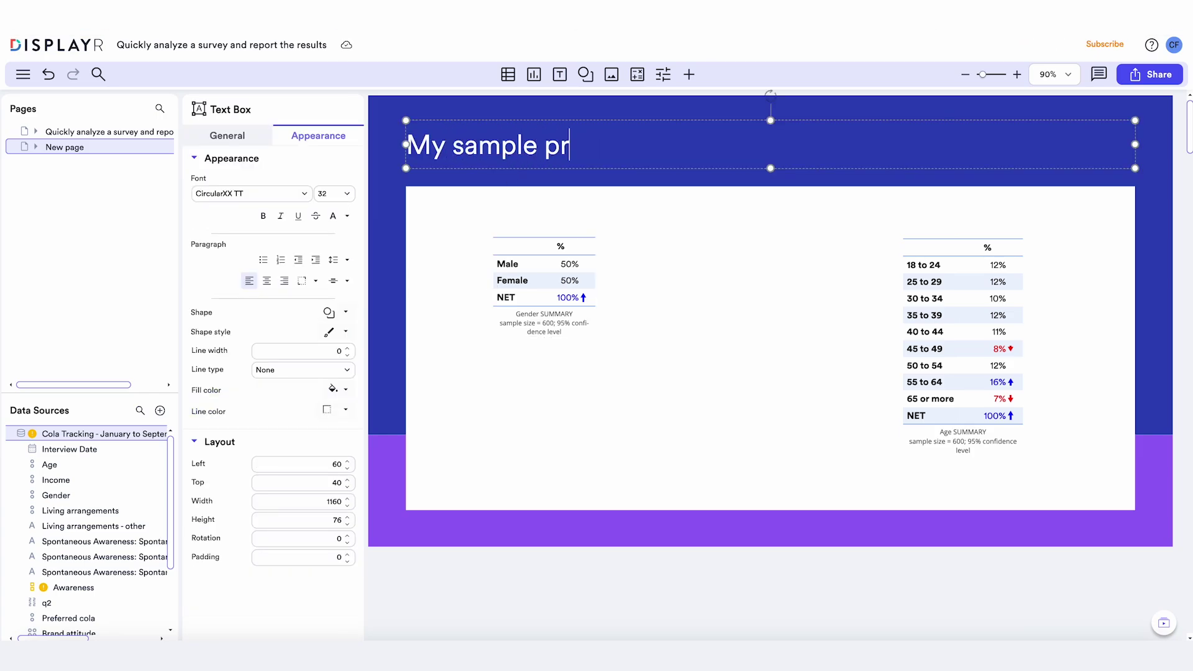
{"action": "left_click", "coordinate": [511, 182]}
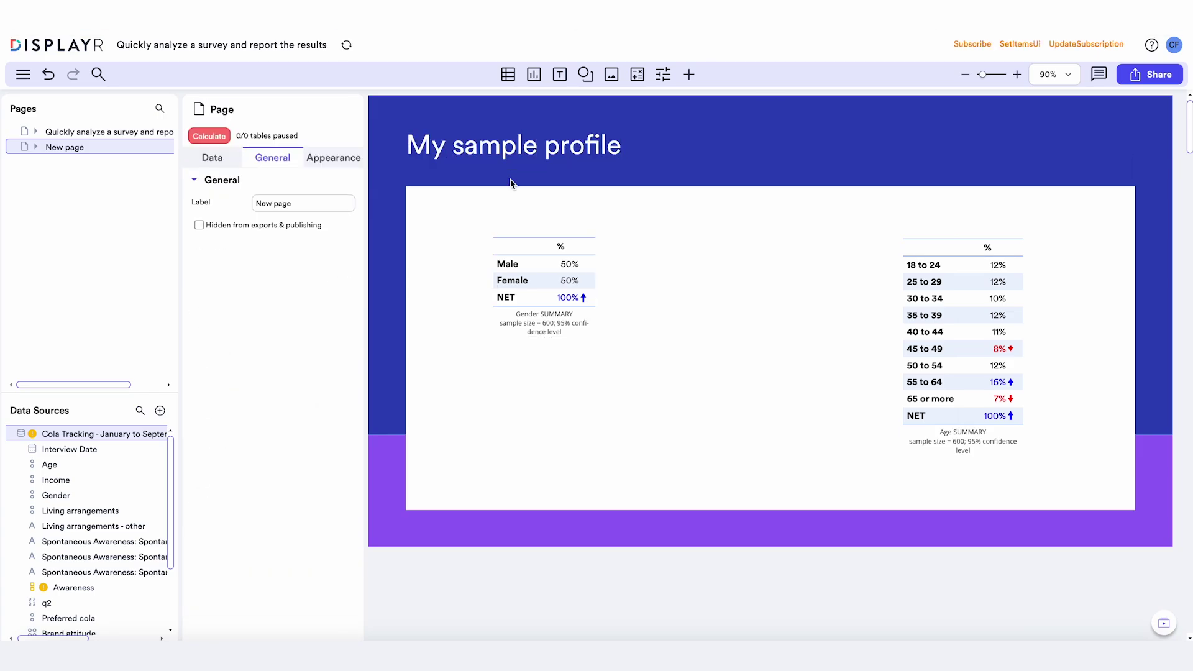
{"action": "left_click", "coordinate": [934, 265]}
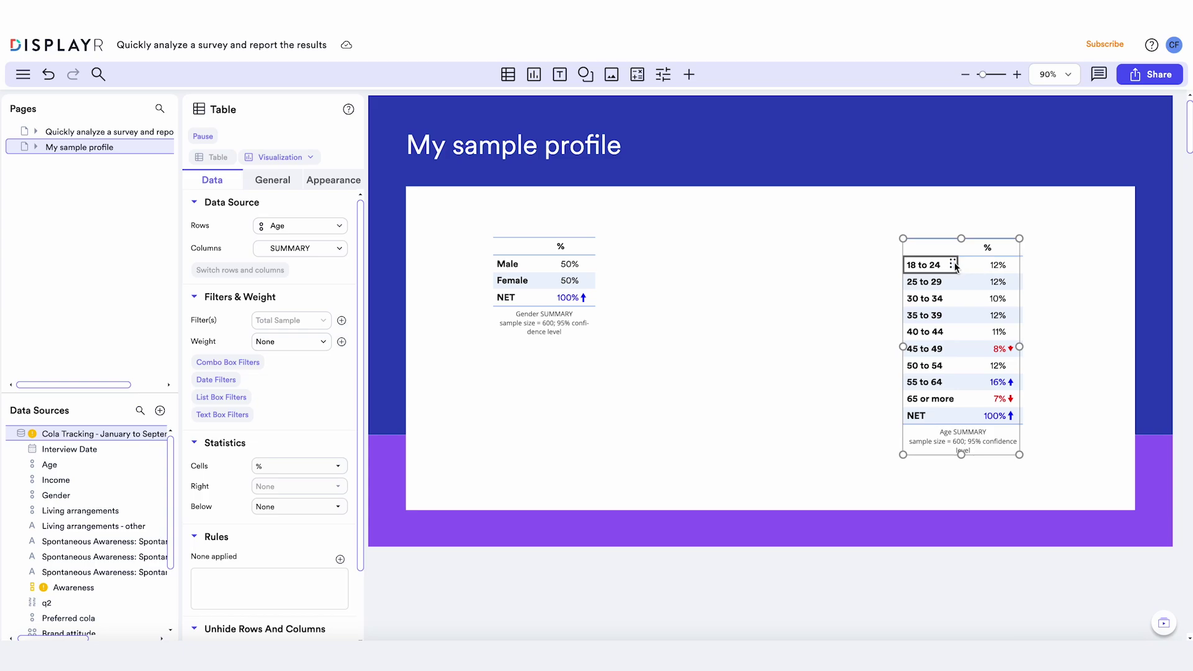
- Merge the 18 to 24 and 25 to 29 age rows into one row named 'Under 30'
{"action": "left_click_drag", "start_coordinate": [951, 266], "coordinate": [957, 283]}
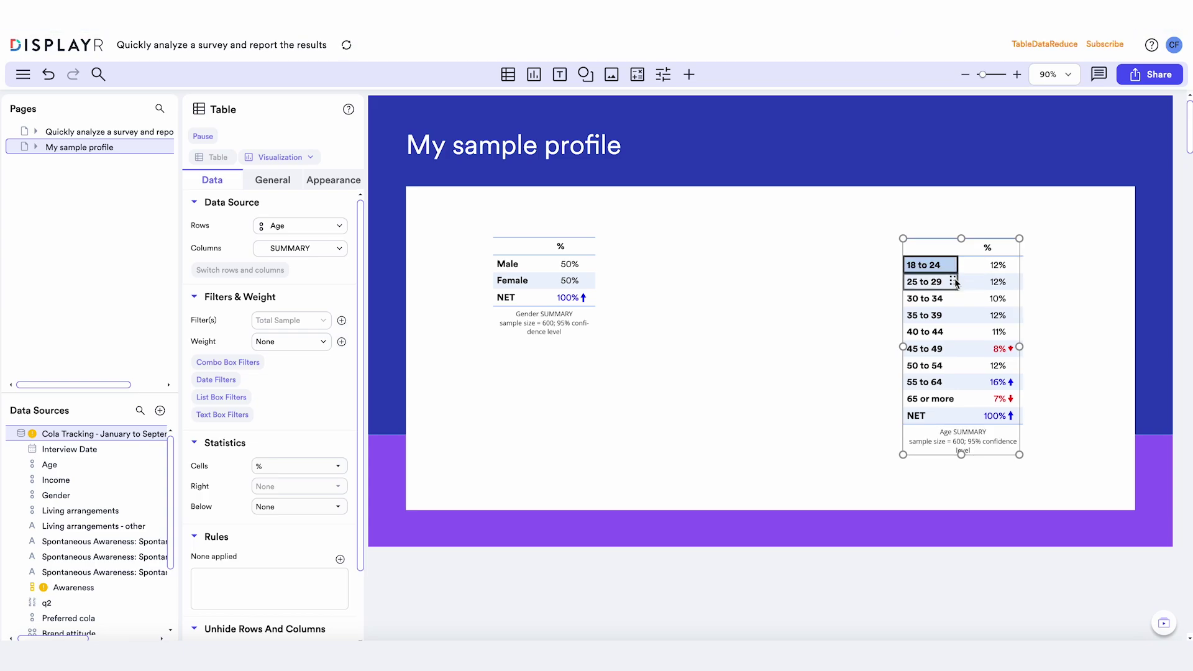
{"action": "right_click", "coordinate": [951, 266]}
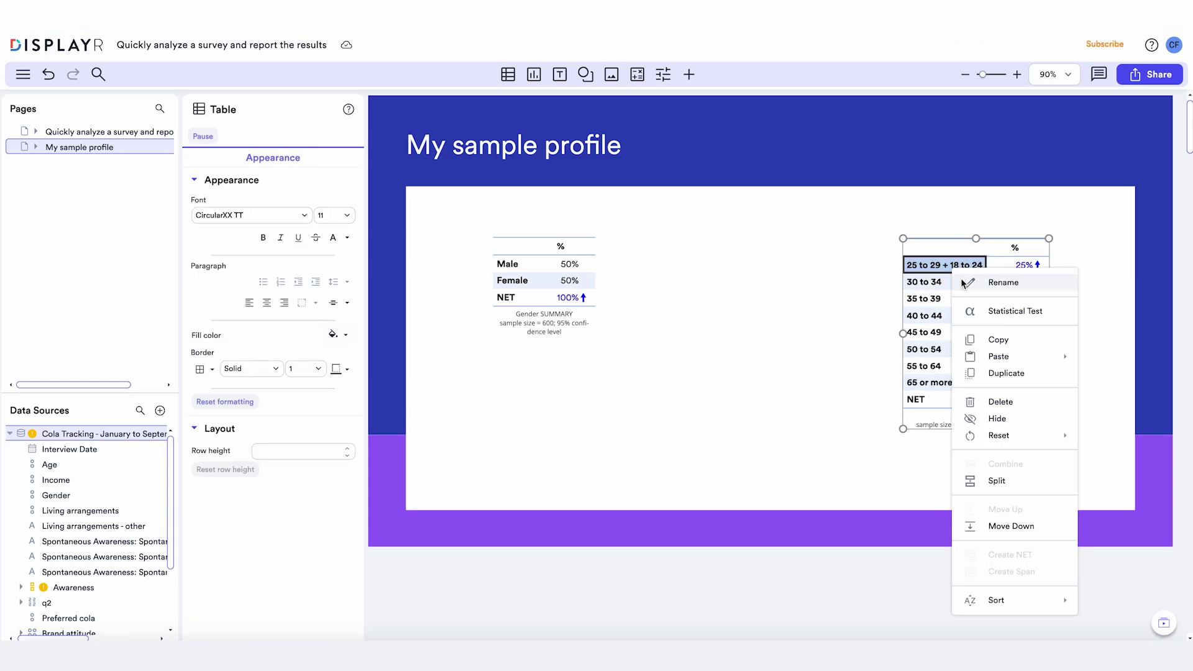
{"action": "left_click", "coordinate": [971, 281]}
{"action": "type", "text": "Under"}
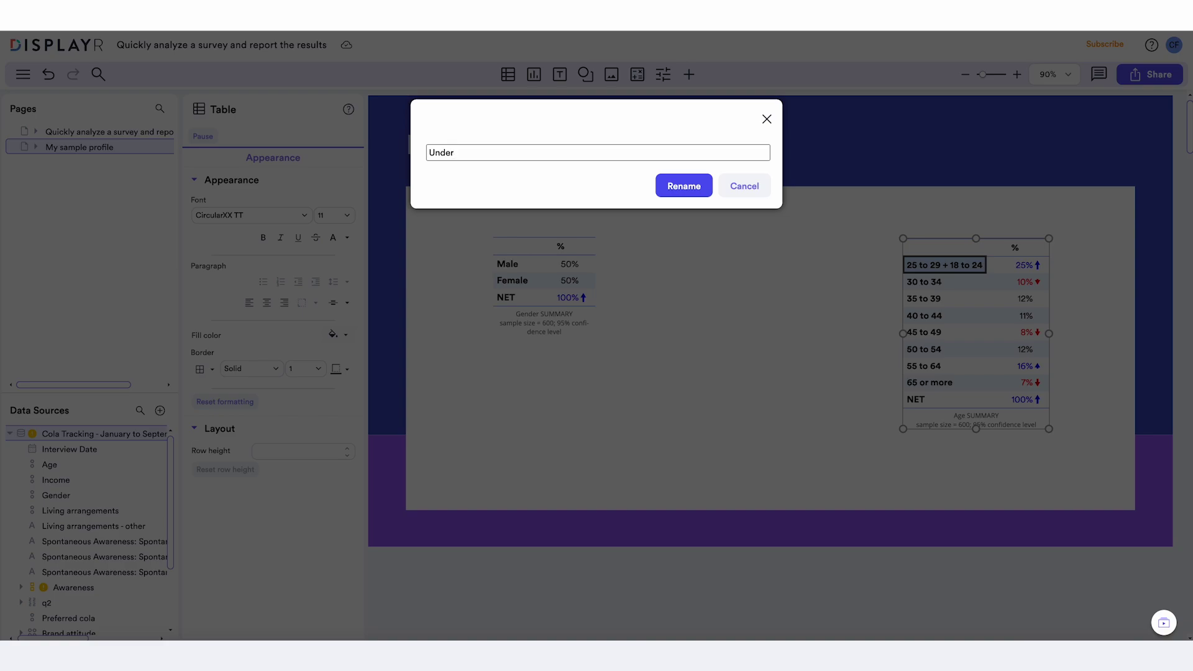
{"action": "type", "text": " 30"}
{"action": "left_click", "coordinate": [686, 190]}
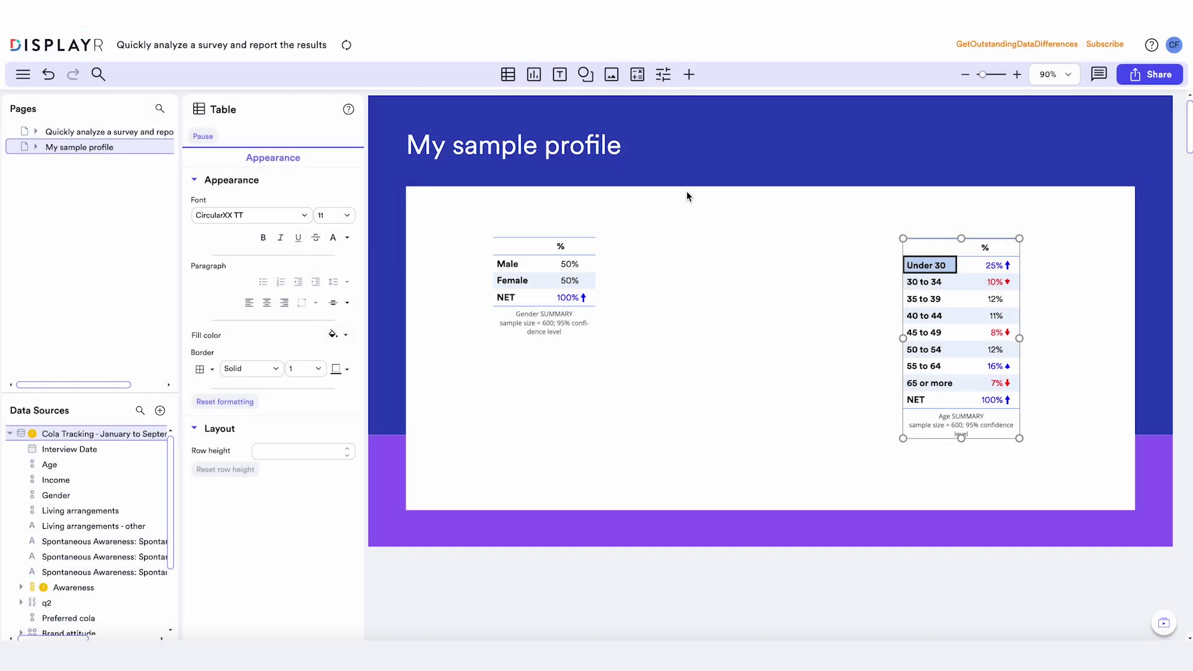
- Merge the 30 to 34 and 35 to 39 rows into one row named '30 to 39'
{"action": "left_click", "coordinate": [948, 282], "text": "shift"}
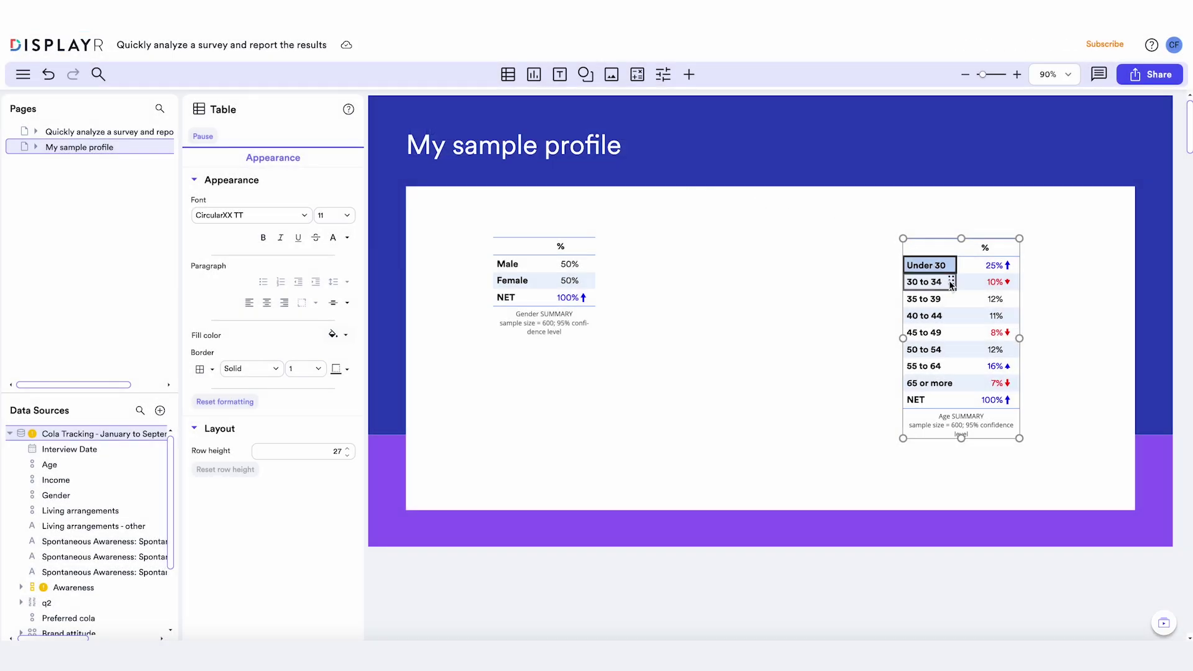
{"action": "left_click_drag", "start_coordinate": [949, 281], "coordinate": [943, 297]}
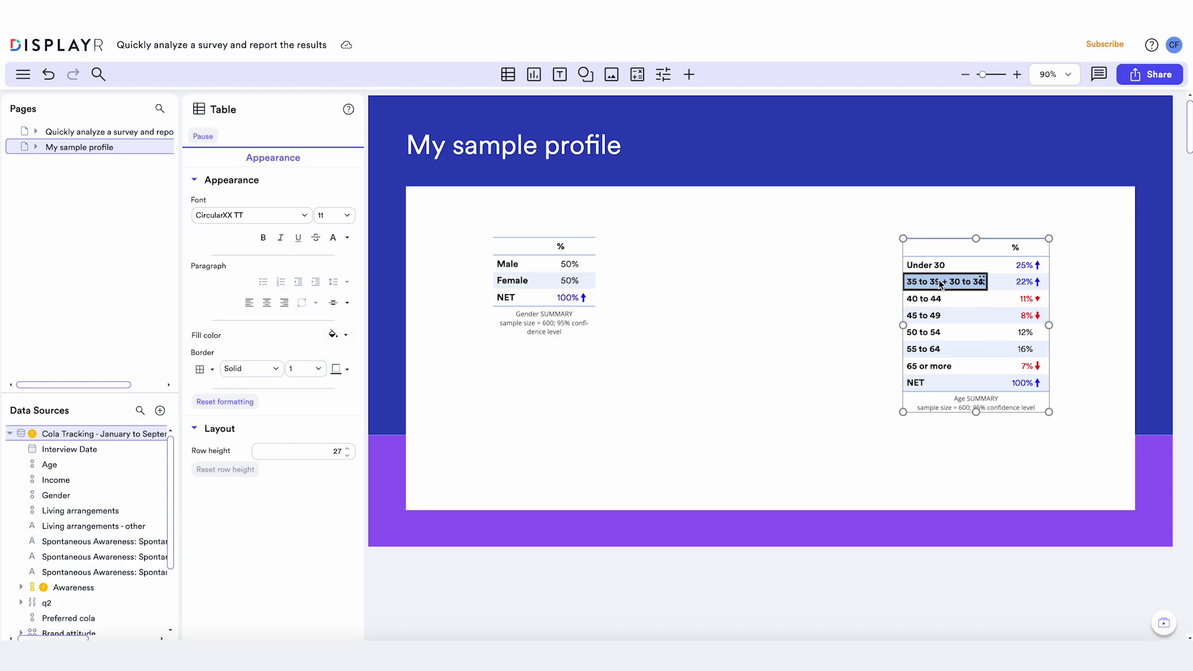
{"action": "right_click", "coordinate": [941, 285]}
{"action": "left_click", "coordinate": [972, 298]}
{"action": "type", "text": "30 to 3"}
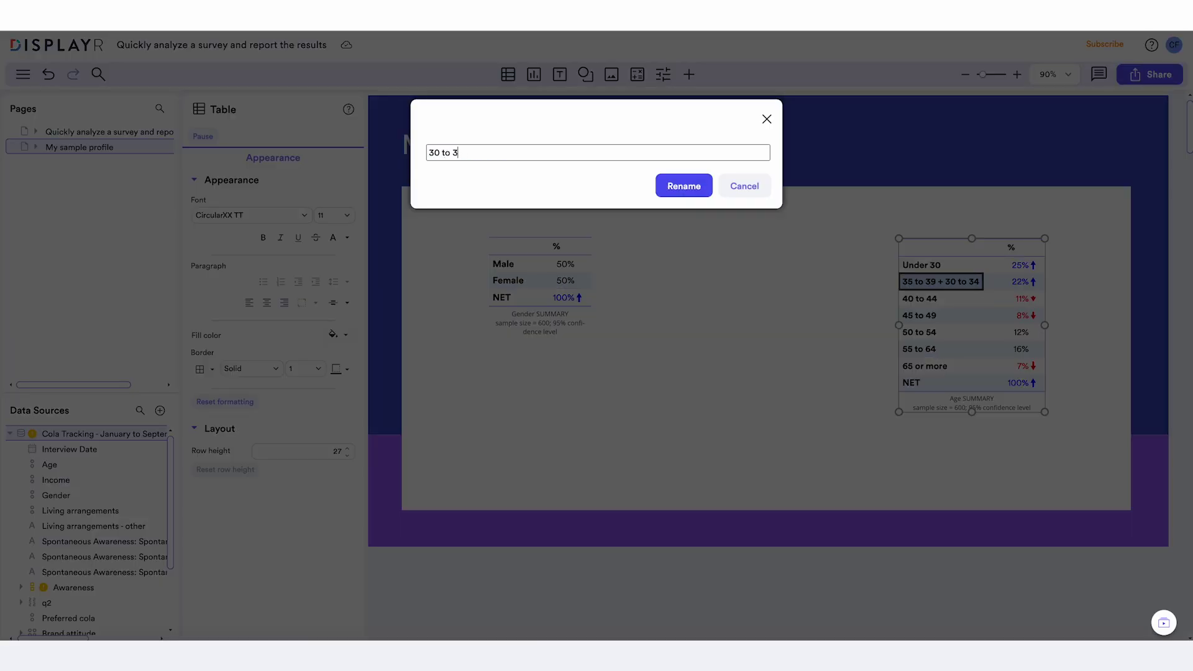
{"action": "type", "text": "9"}
{"action": "key", "text": "Return"}
- Combine rows 40 to 44 through 65 or more into one row labelled '40+'
{"action": "left_click", "coordinate": [960, 301]}
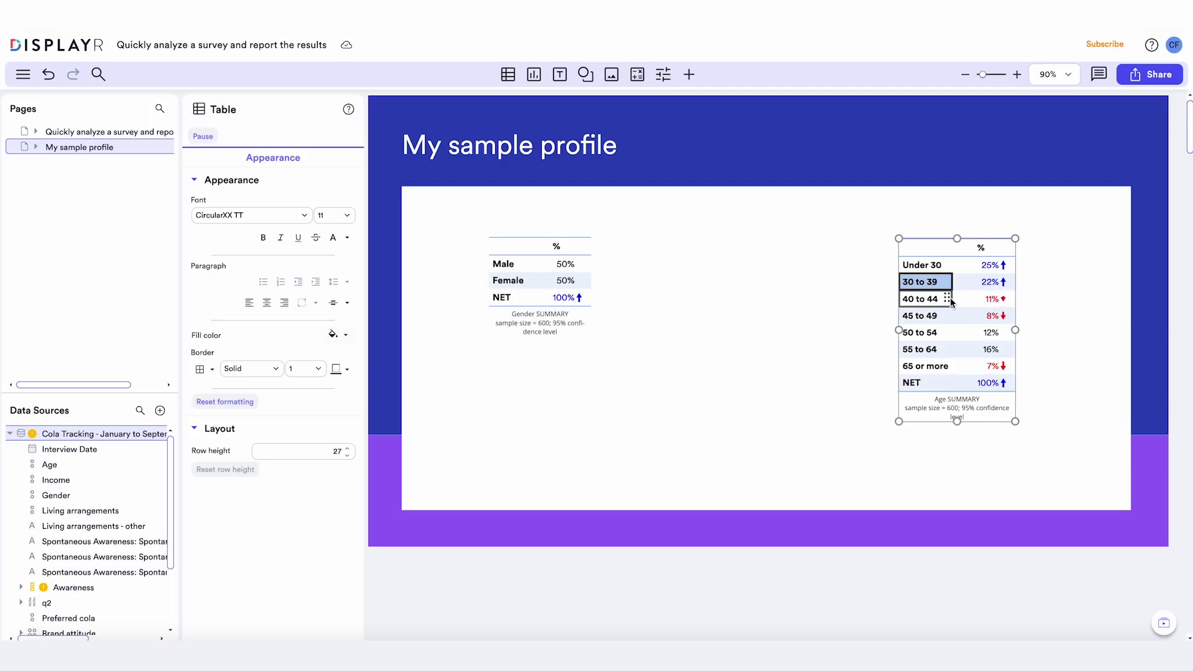
{"action": "left_click", "coordinate": [953, 367], "text": "shift"}
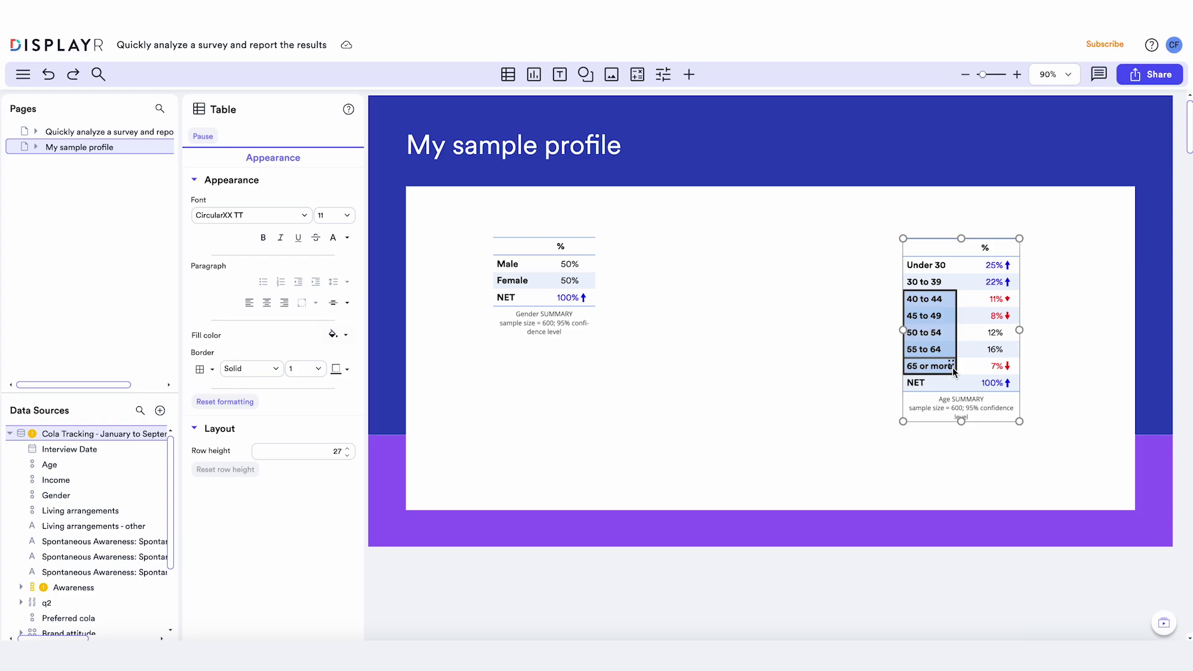
{"action": "right_click", "coordinate": [952, 367]}
{"action": "left_click", "coordinate": [1043, 499]}
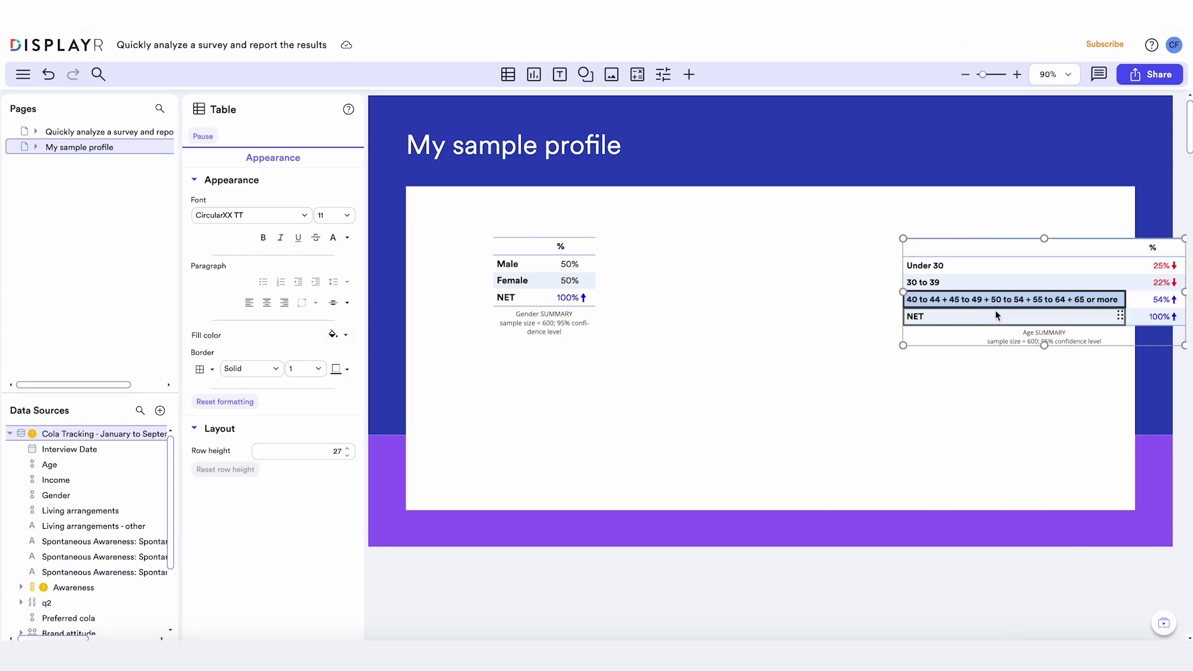
{"action": "right_click", "coordinate": [996, 315]}
{"action": "left_click", "coordinate": [1021, 324]}
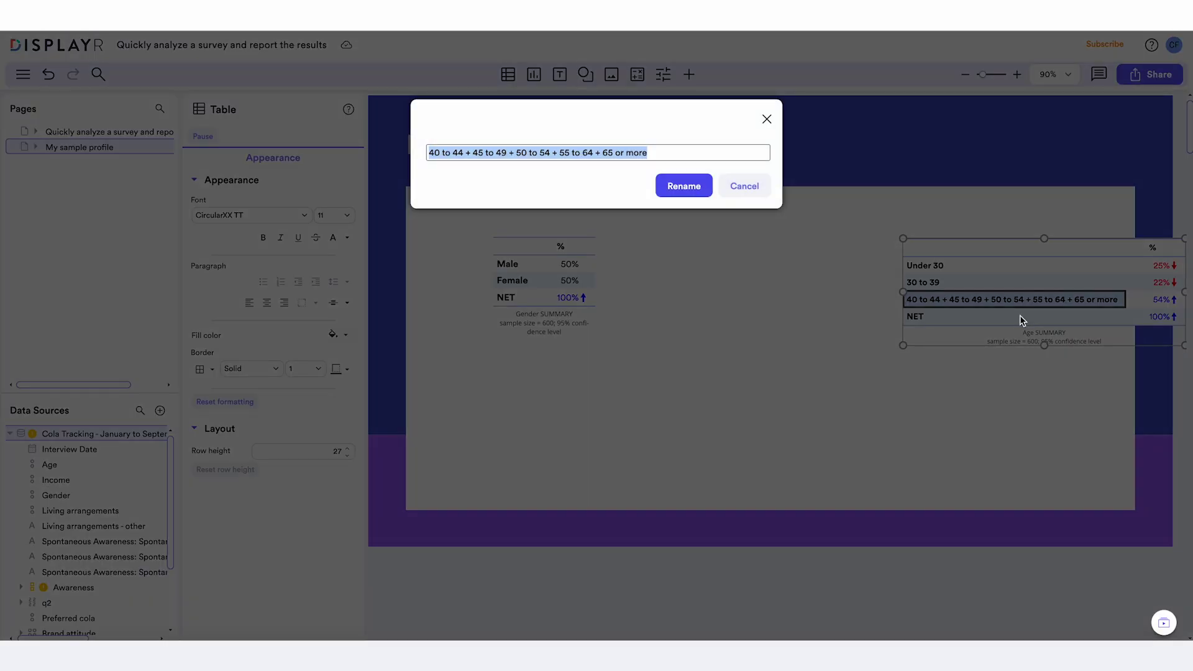
{"action": "key", "text": "Home"}
{"action": "key", "text": "shift+End"}
{"action": "type", "text": "+"}
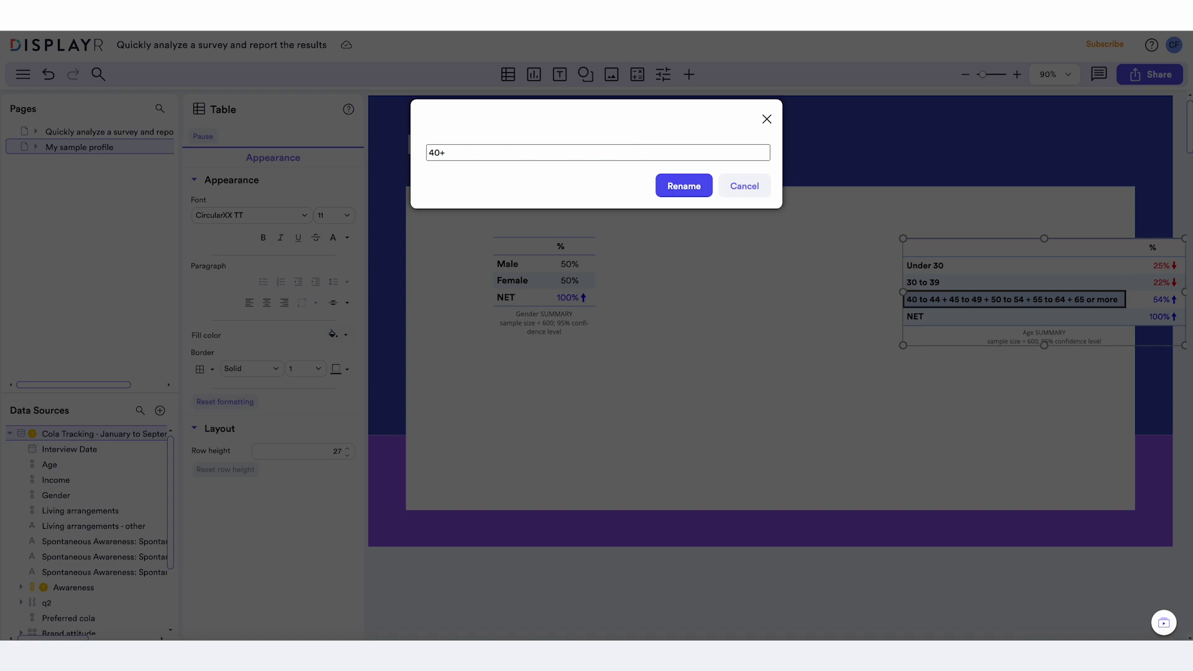
{"action": "key", "text": "Return"}
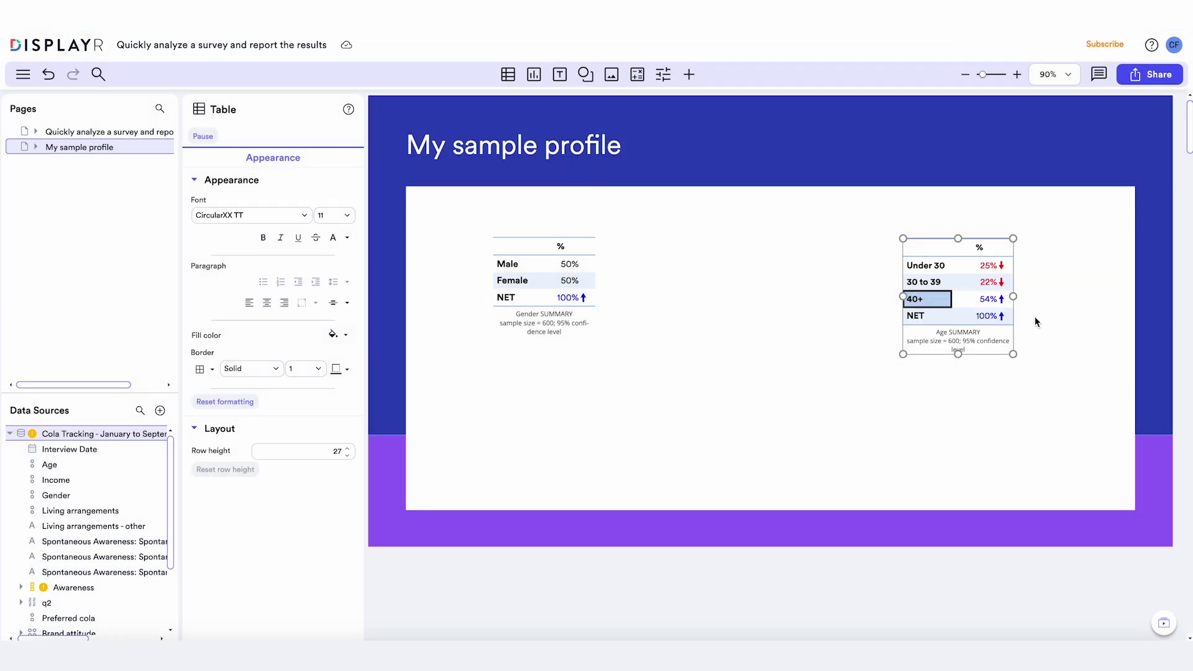
{"action": "right_click", "coordinate": [946, 300]}
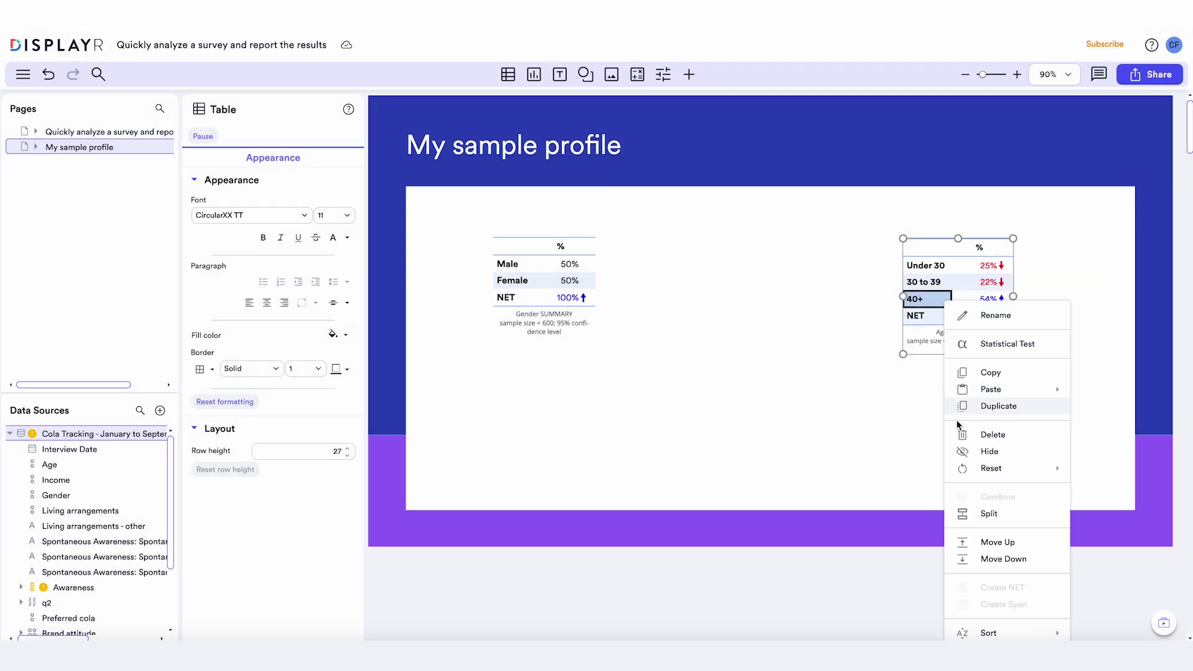
{"action": "left_click", "coordinate": [964, 514]}
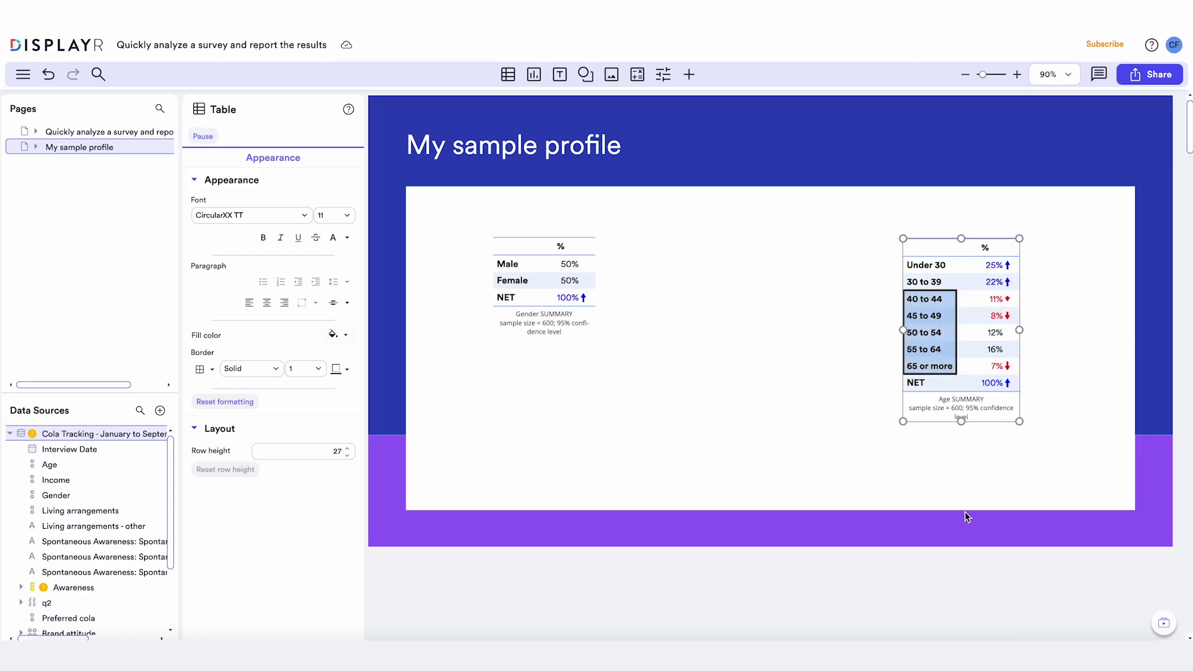
{"action": "key", "text": "ctrl+z"}
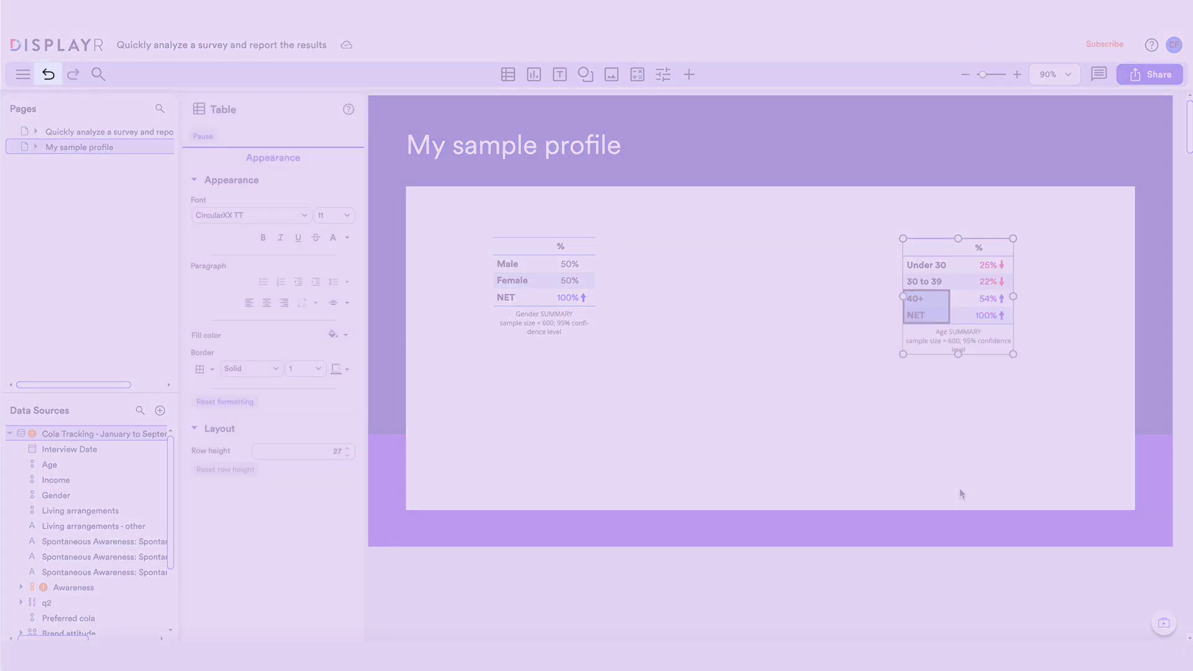
{"action": "key", "text": "ctrl+z"}
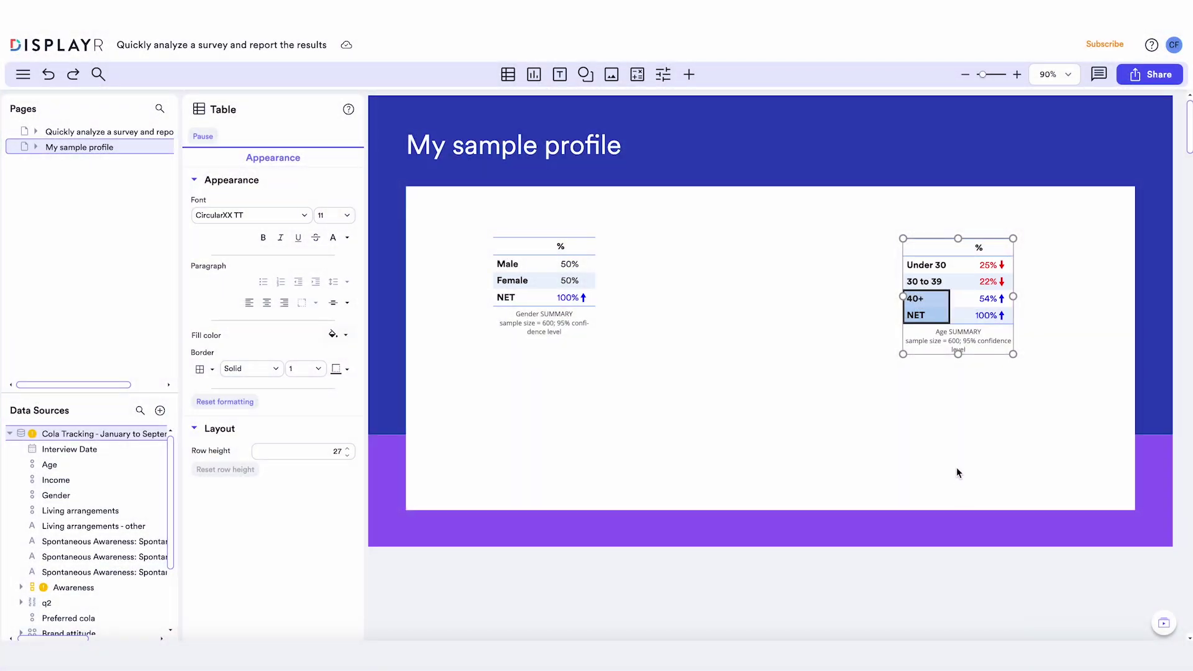
- Convert the Age table into a legacy Bar with Tests chart
{"action": "left_click", "coordinate": [952, 354]}
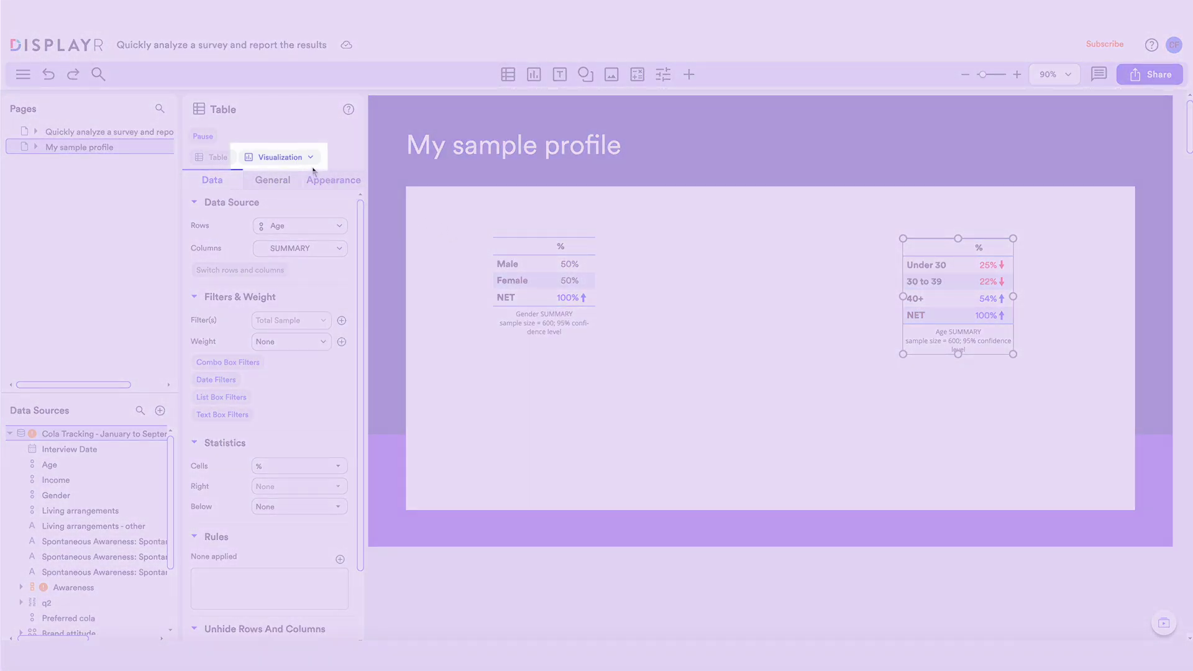
{"action": "left_click", "coordinate": [305, 160]}
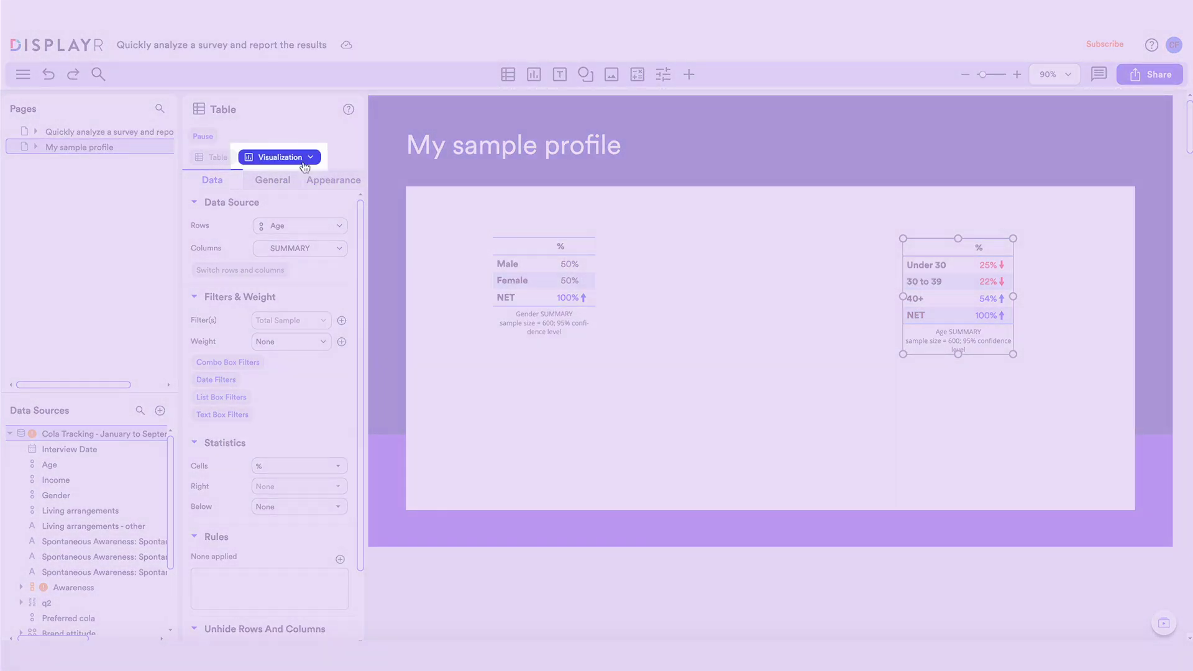
{"action": "mouse_move", "coordinate": [371, 190]}
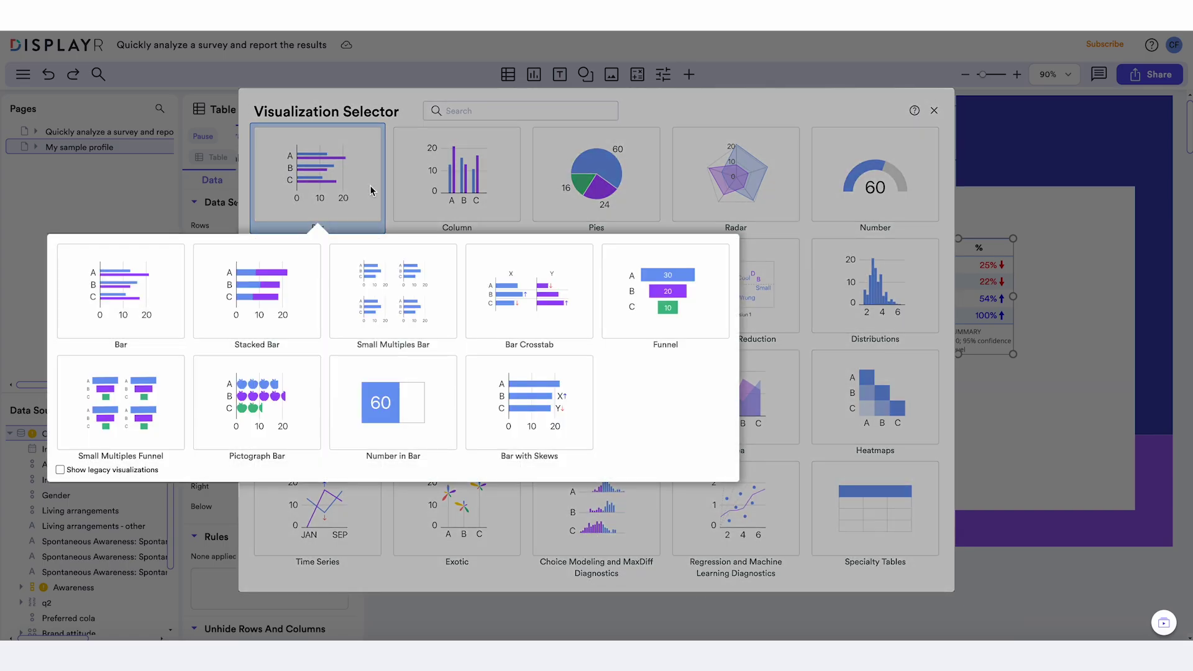
{"action": "left_click", "coordinate": [61, 470]}
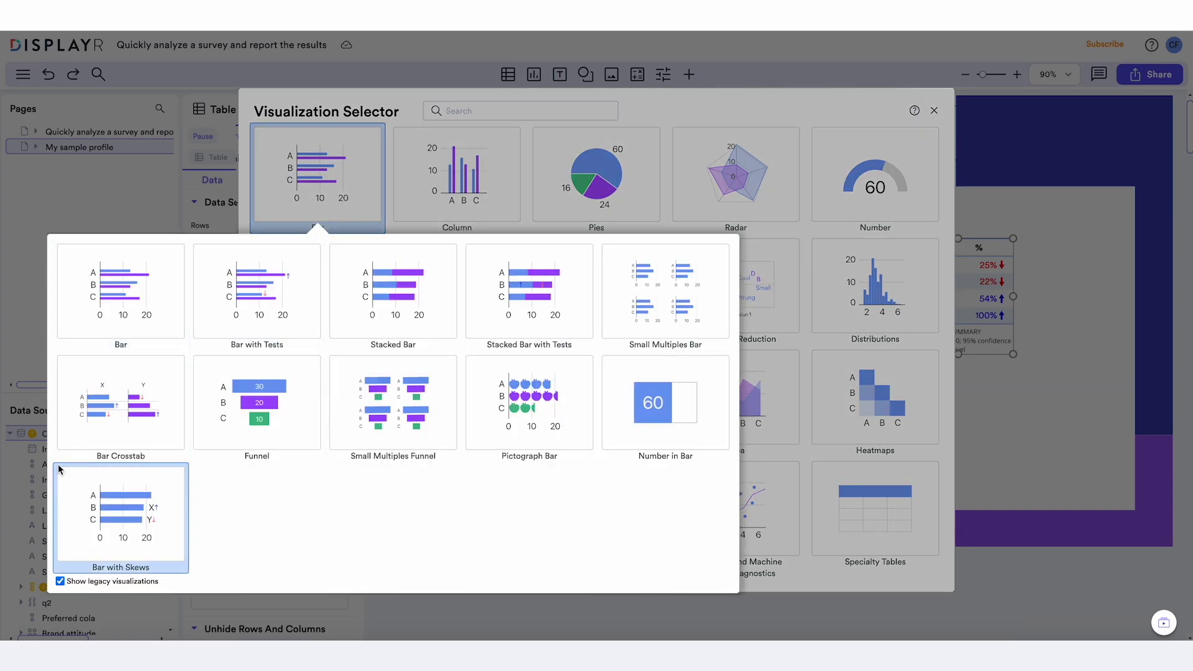
{"action": "left_click", "coordinate": [252, 330]}
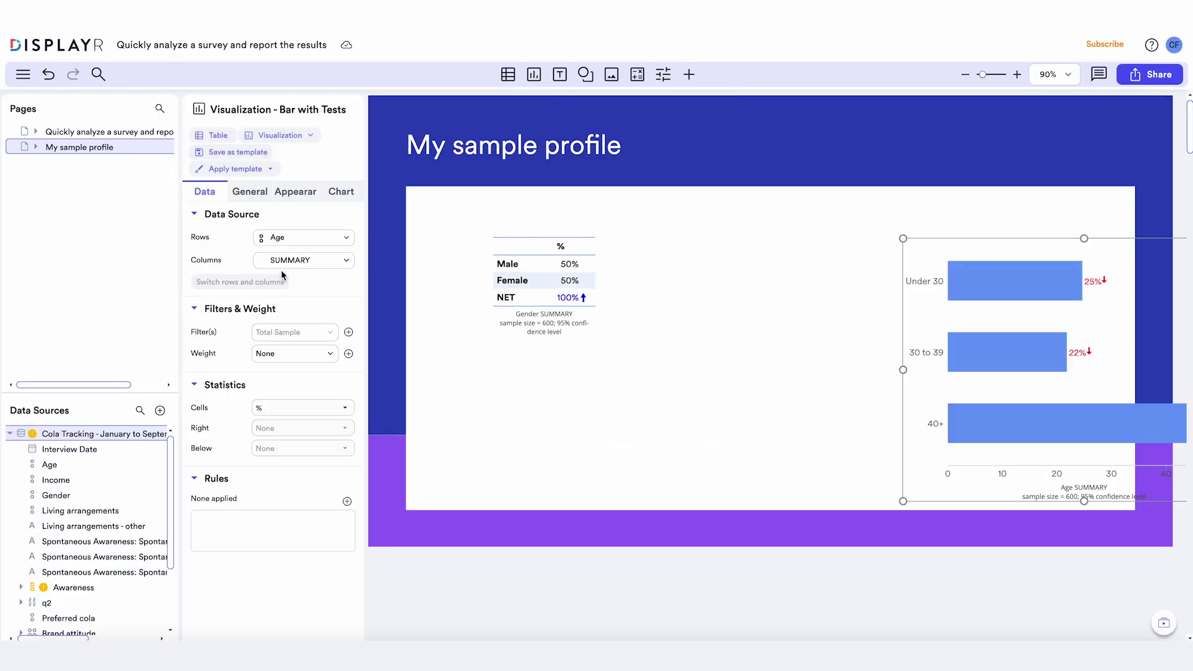
- Move the age chart inside the page and set its Significance display to No
{"action": "left_click_drag", "start_coordinate": [923, 233], "coordinate": [755, 214]}
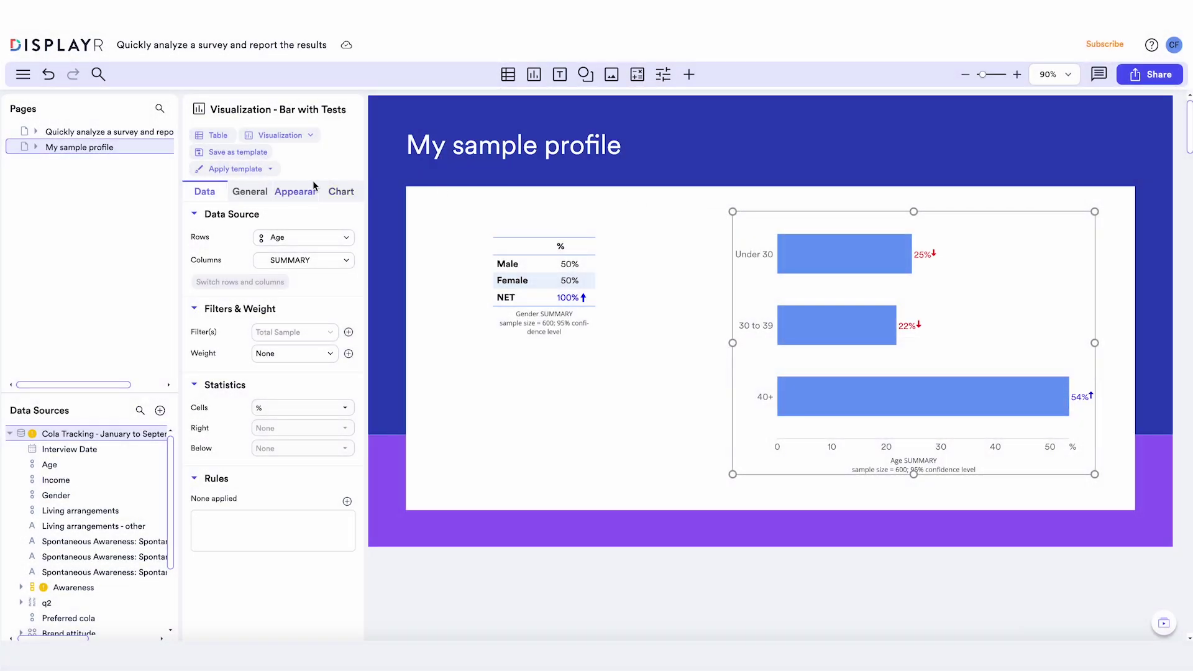
{"action": "left_click", "coordinate": [312, 191]}
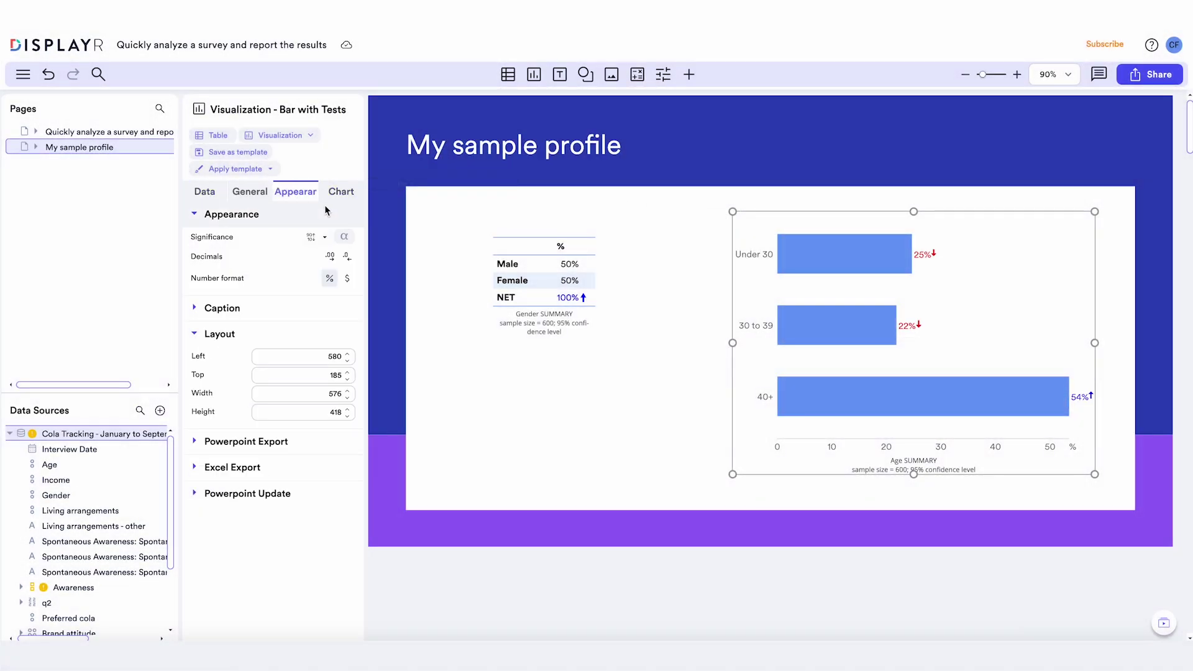
{"action": "left_click", "coordinate": [320, 237]}
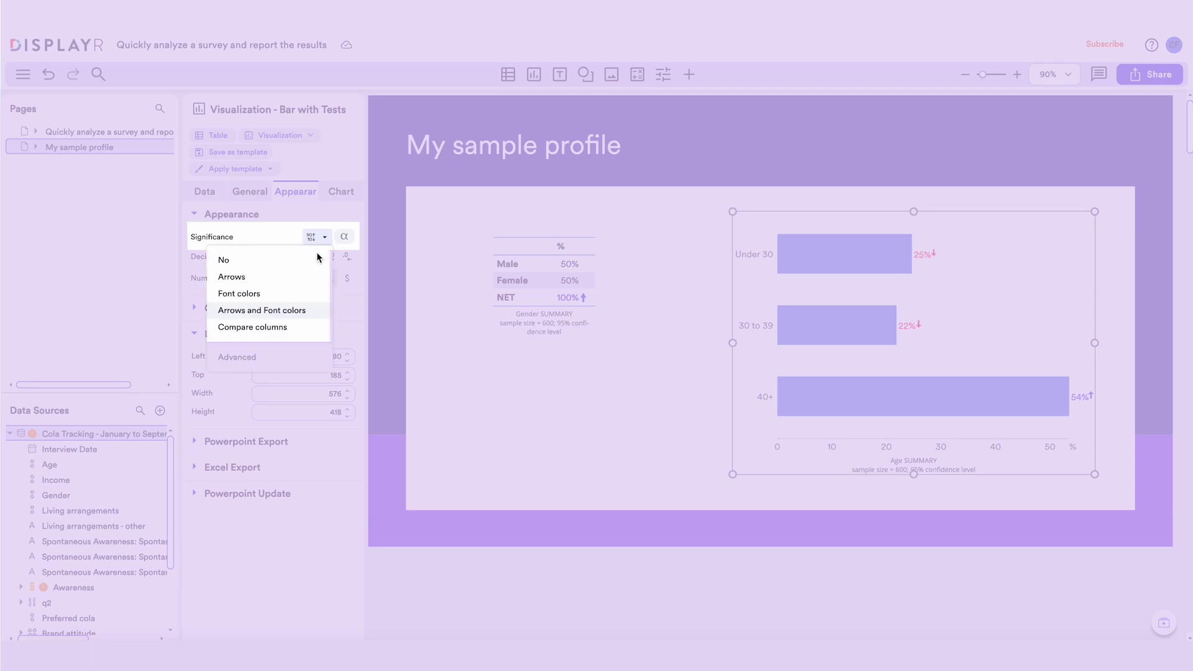
{"action": "left_click", "coordinate": [317, 258]}
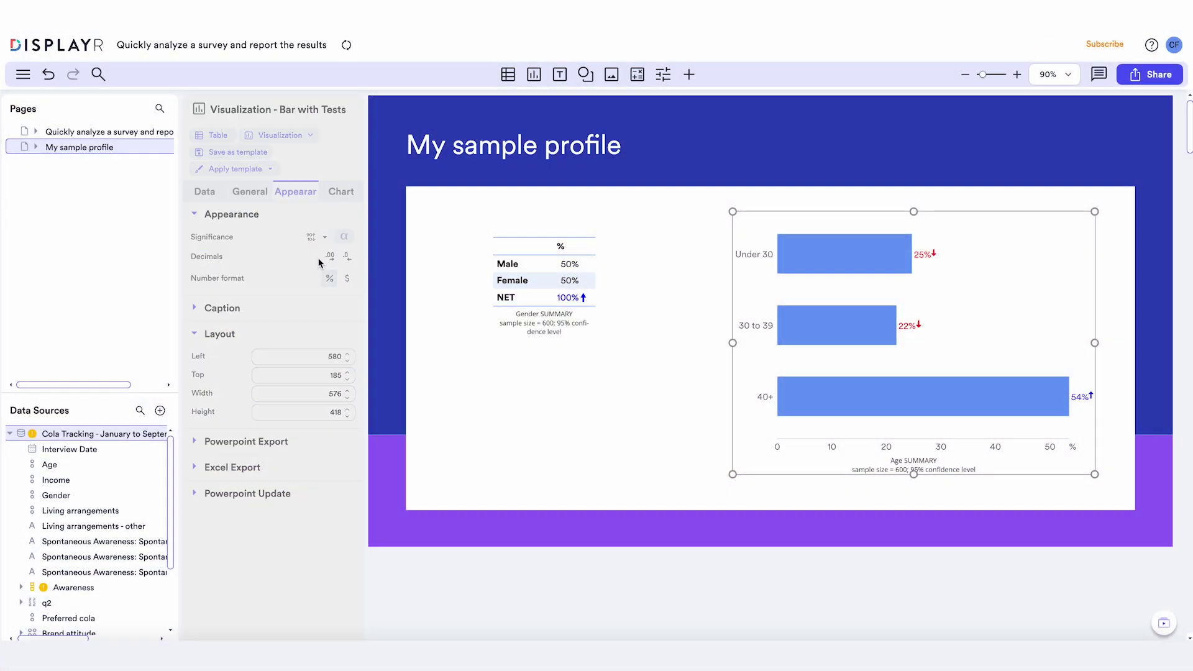
{"action": "left_click", "coordinate": [501, 283]}
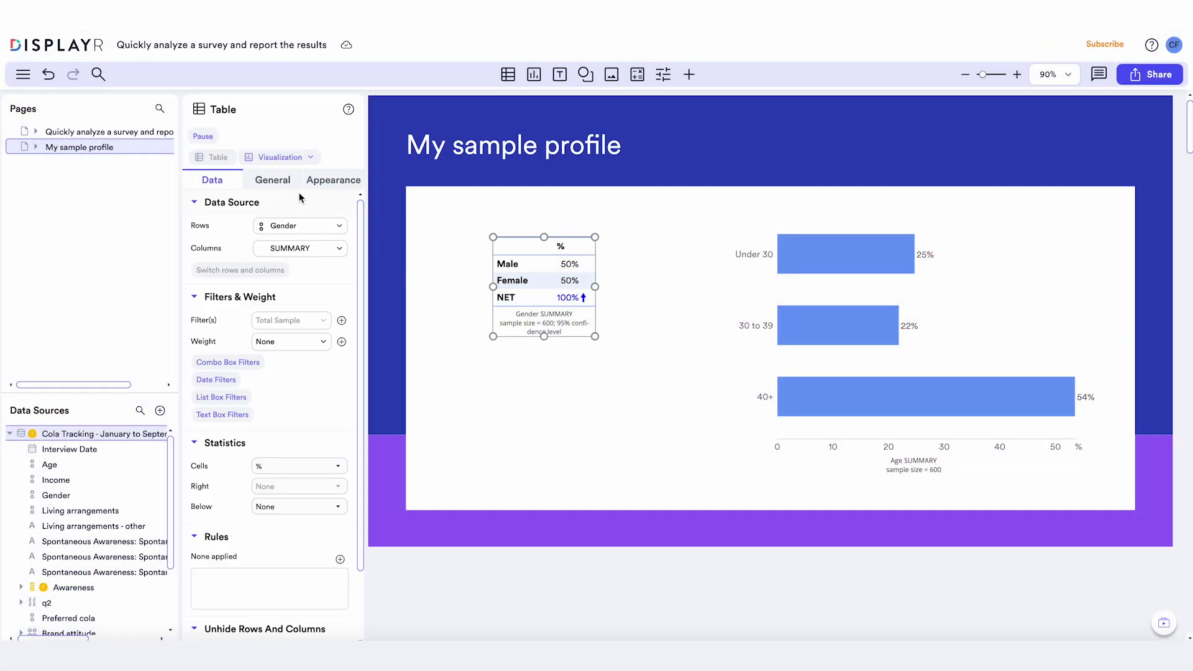
- Change the Gender table into a Pie chart, then shift and shrink it beside the age bars
{"action": "left_click", "coordinate": [308, 157]}
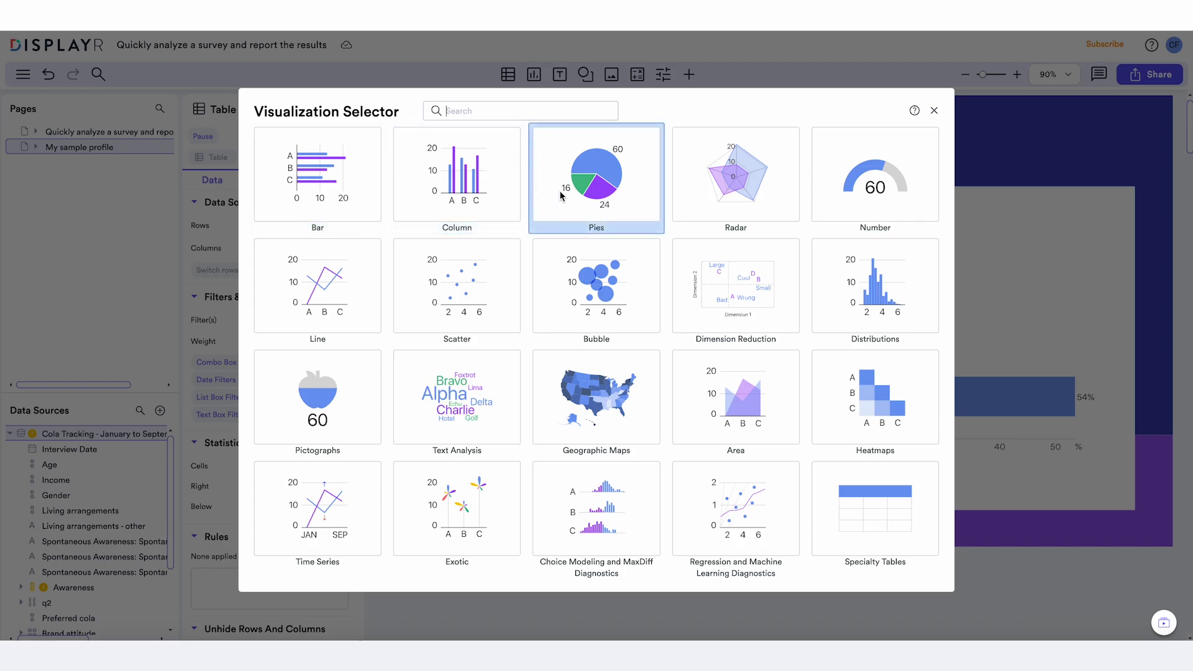
{"action": "left_click", "coordinate": [559, 190]}
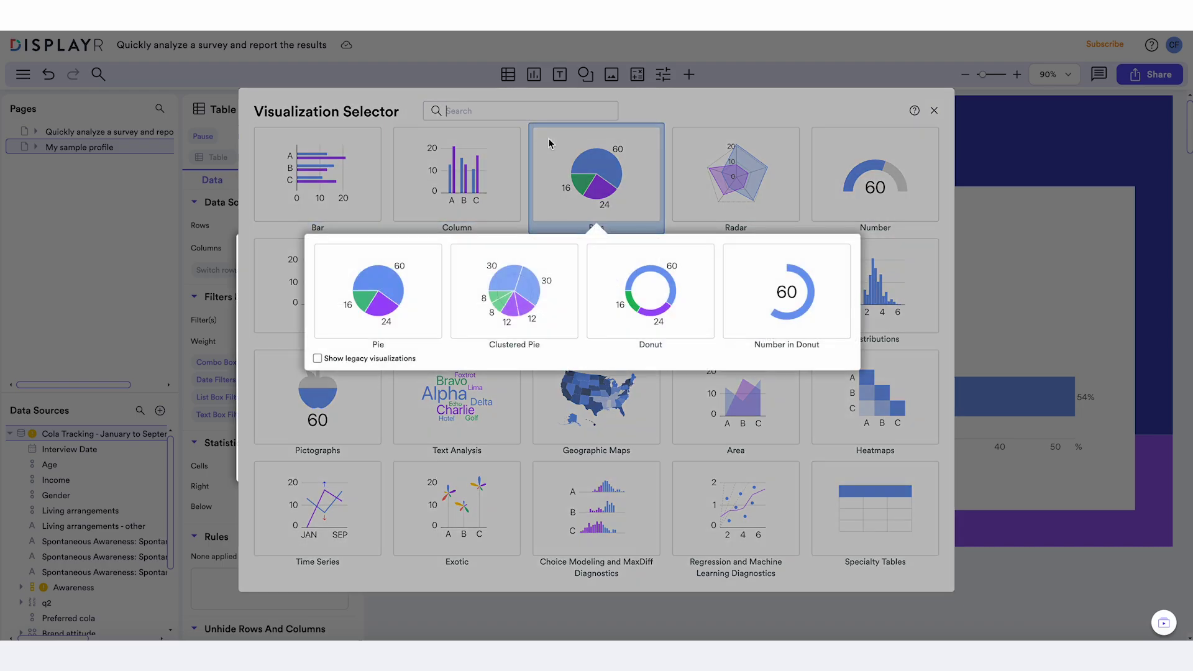
{"action": "left_click", "coordinate": [366, 272]}
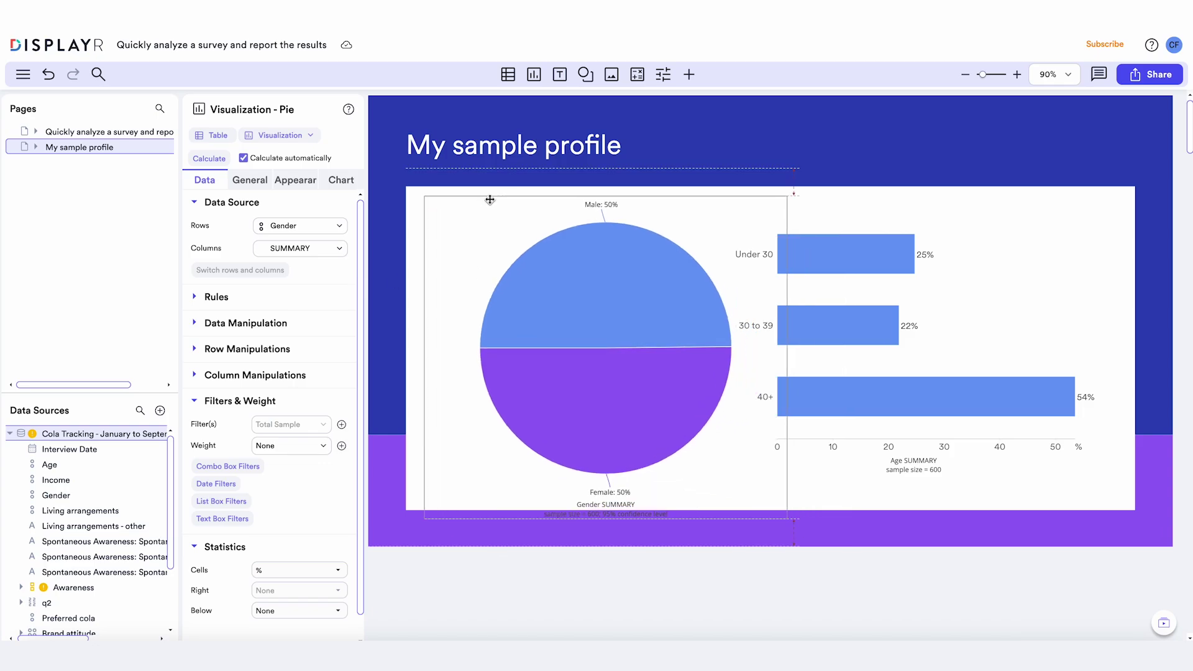
{"action": "left_click_drag", "start_coordinate": [489, 199], "coordinate": [471, 200]}
{"action": "left_click_drag", "start_coordinate": [772, 514], "coordinate": [720, 474]}
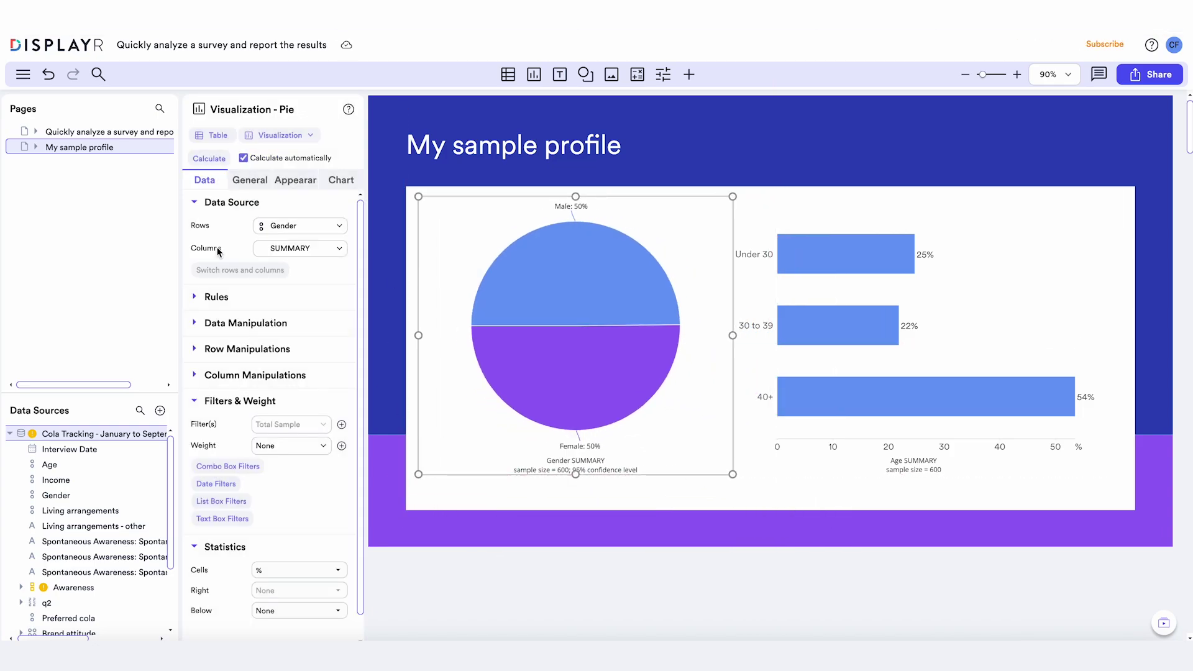
{"action": "left_click", "coordinate": [171, 155]}
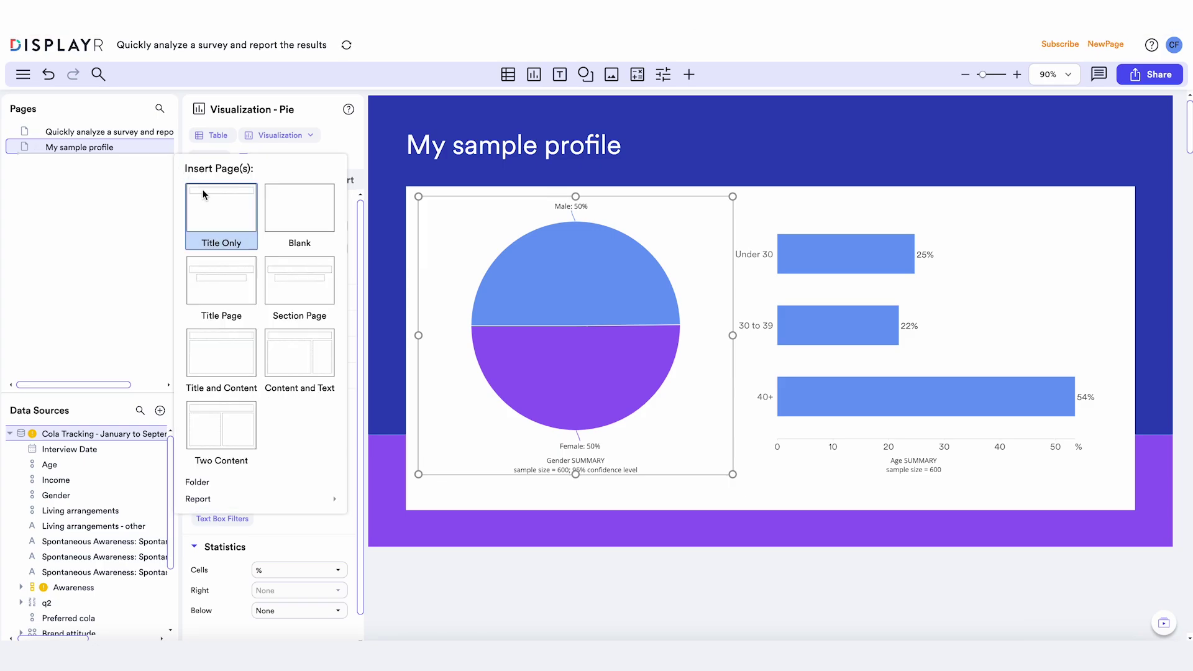
- Add a Title Only page holding an Awareness summary table
{"action": "left_click", "coordinate": [203, 194]}
{"action": "left_click_drag", "start_coordinate": [99, 587], "coordinate": [460, 213]}
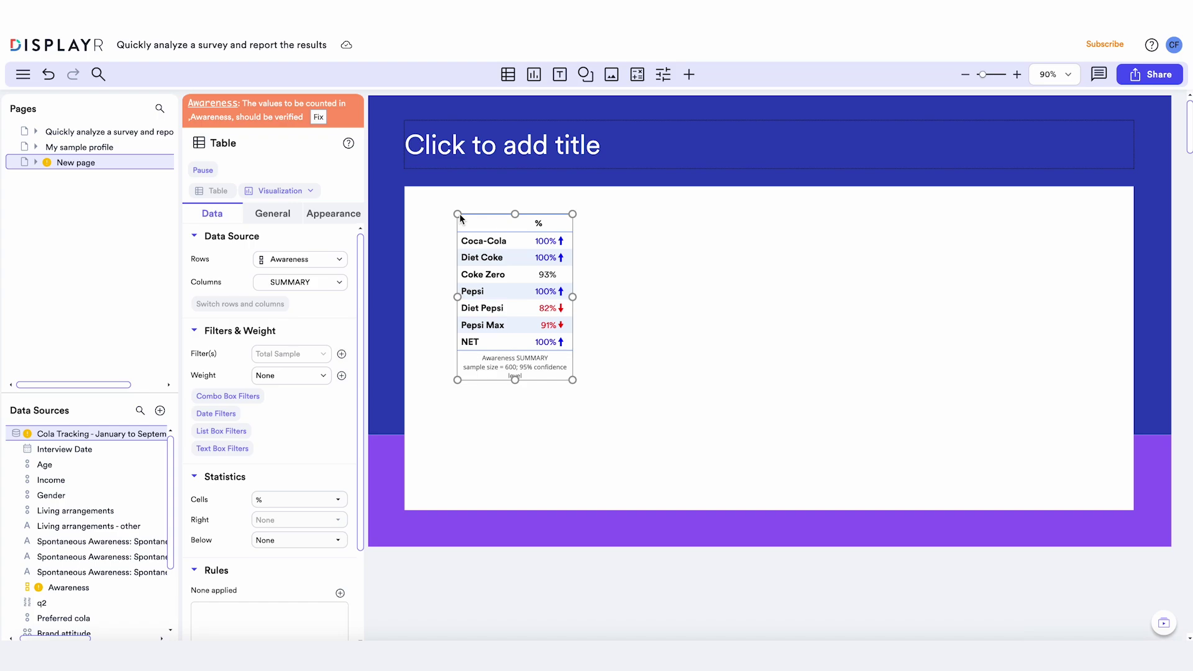
{"action": "left_click", "coordinate": [500, 291]}
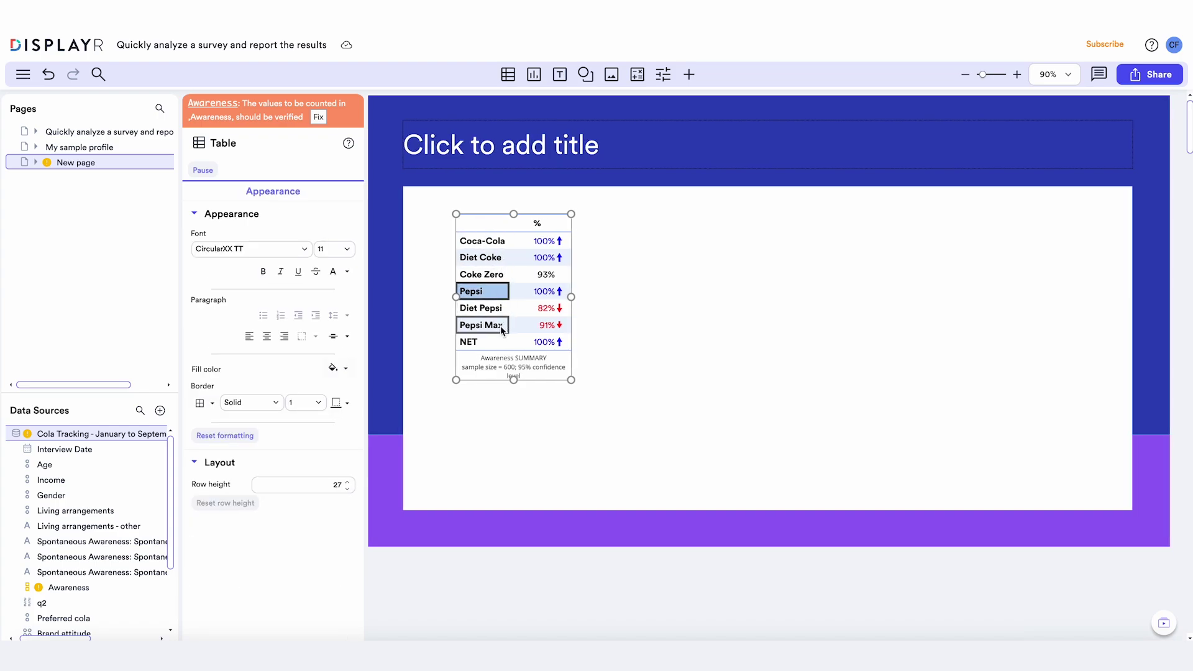
- Combine the Pepsi, Diet Pepsi and Pepsi Max rows and rename the merged row 'Pepsi'
{"action": "left_click", "coordinate": [501, 328], "text": "shift"}
{"action": "right_click", "coordinate": [490, 311]}
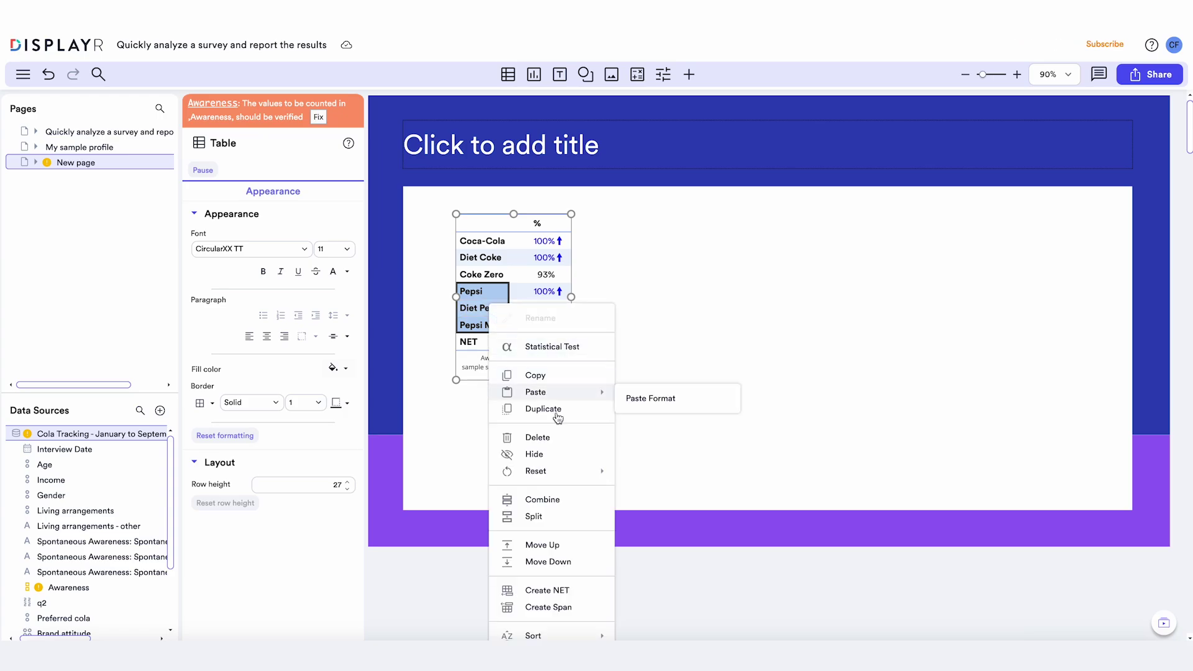
{"action": "left_click", "coordinate": [556, 500]}
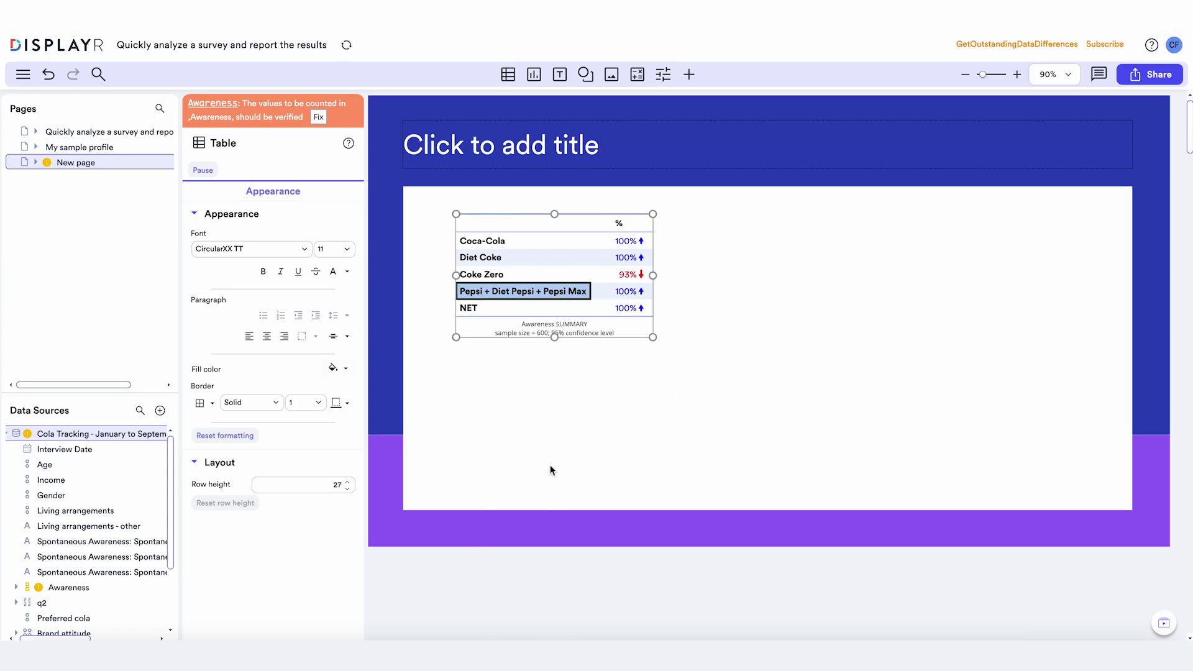
{"action": "right_click", "coordinate": [514, 293]}
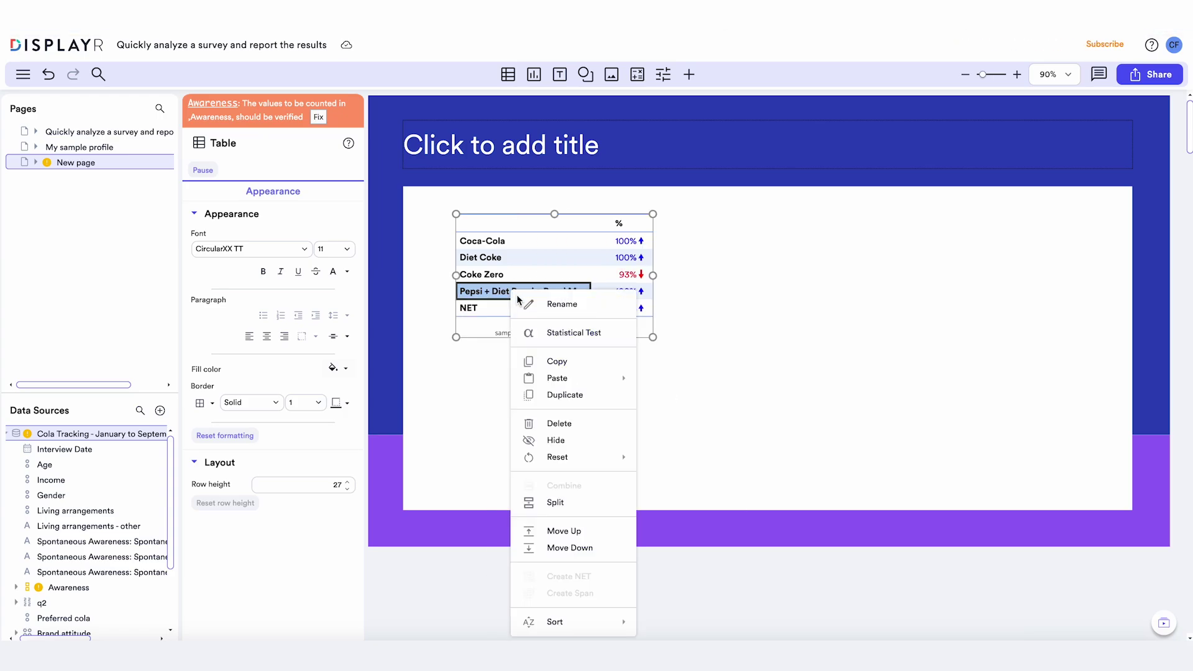
{"action": "left_click", "coordinate": [526, 301]}
{"action": "left_click", "coordinate": [440, 153]}
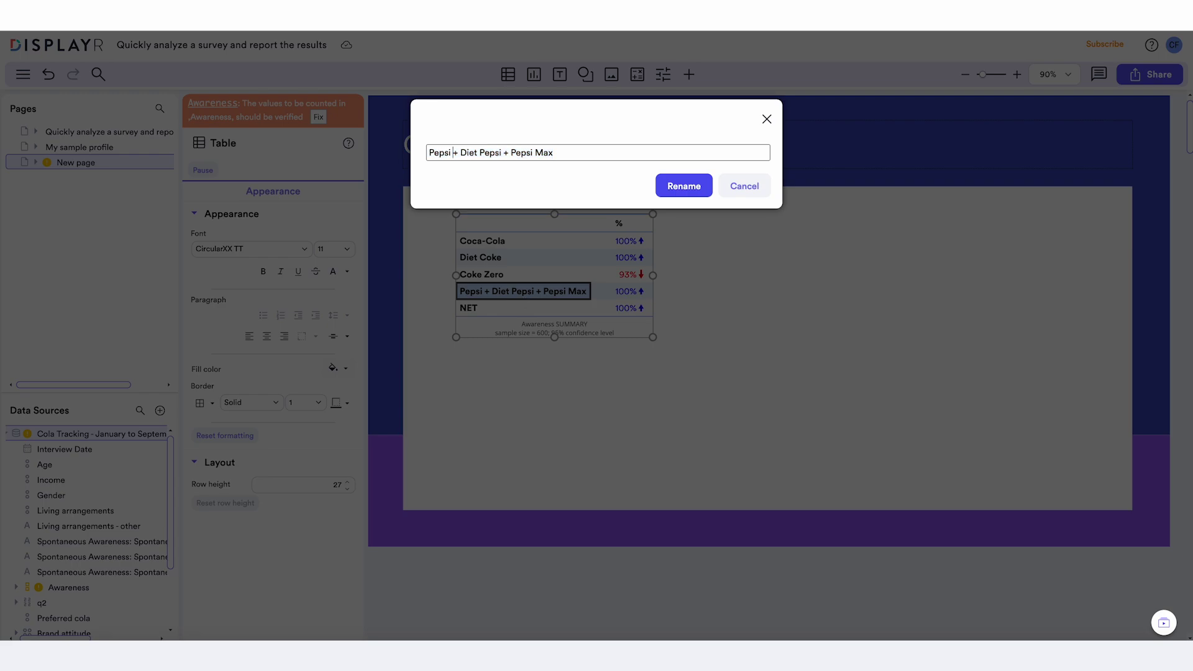
{"action": "key", "text": "shift+End"}
{"action": "key", "text": "BackSpace"}
{"action": "key", "text": "Return"}
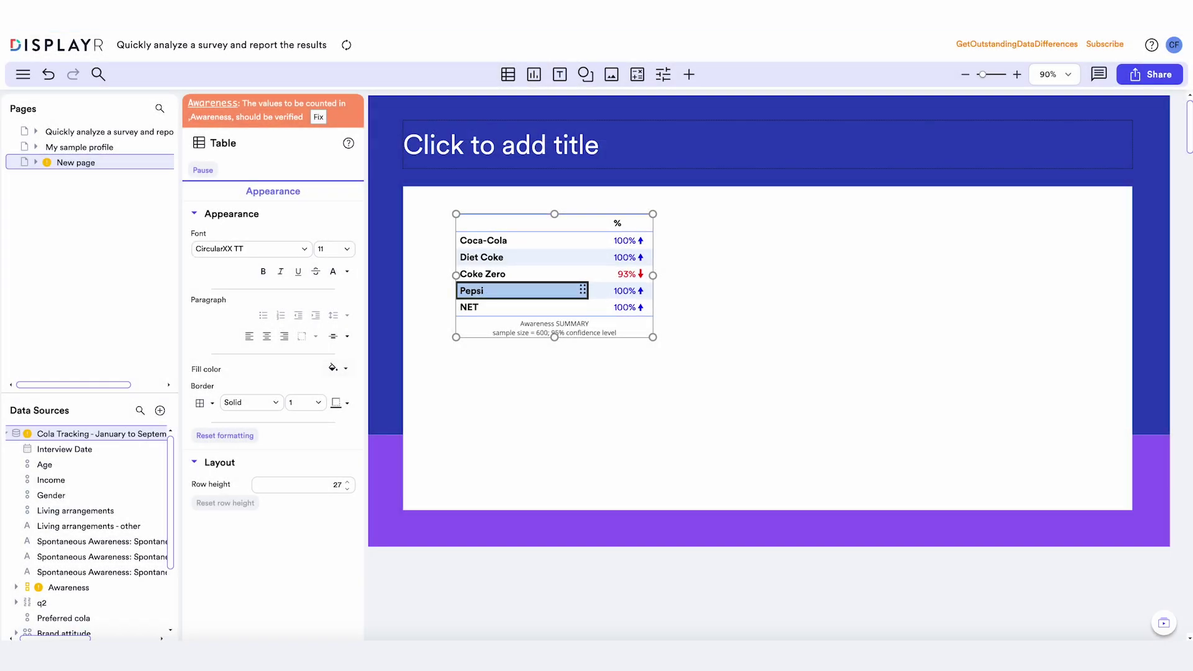
- Replace the table's data with the Brand attitude variable
{"action": "mouse_move", "coordinate": [34, 480]}
{"action": "scroll", "coordinate": [36, 482], "scroll_direction": "down", "scroll_amount": 1}
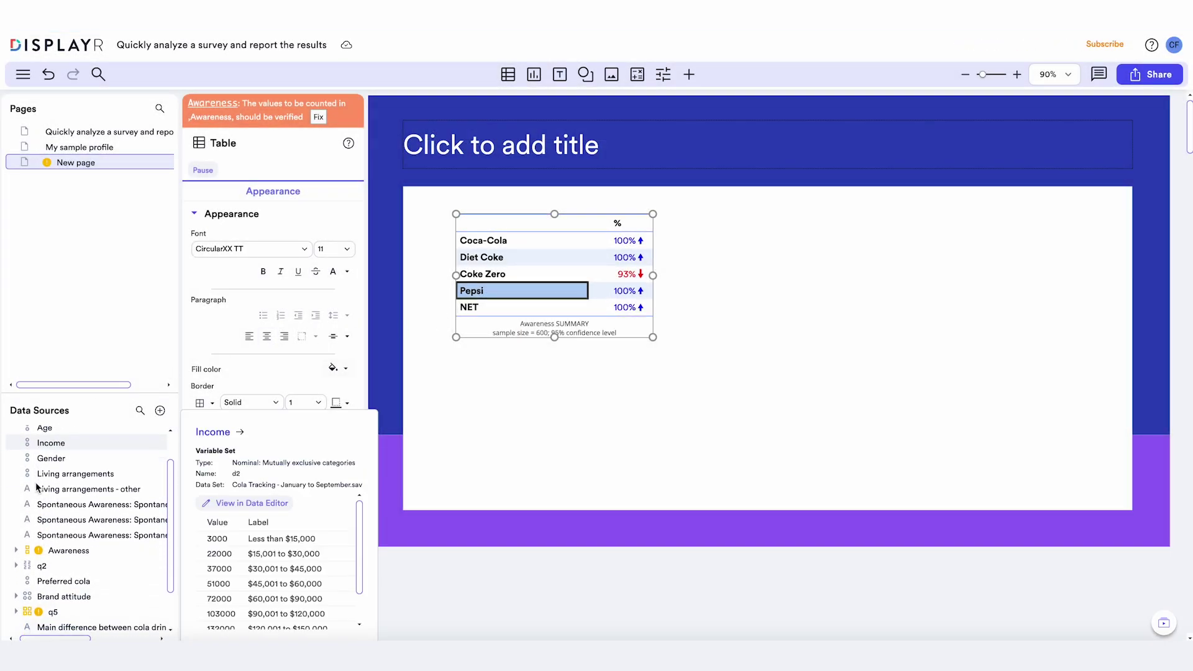
{"action": "scroll", "coordinate": [35, 482], "scroll_direction": "down", "scroll_amount": 1}
{"action": "mouse_move", "coordinate": [62, 575]}
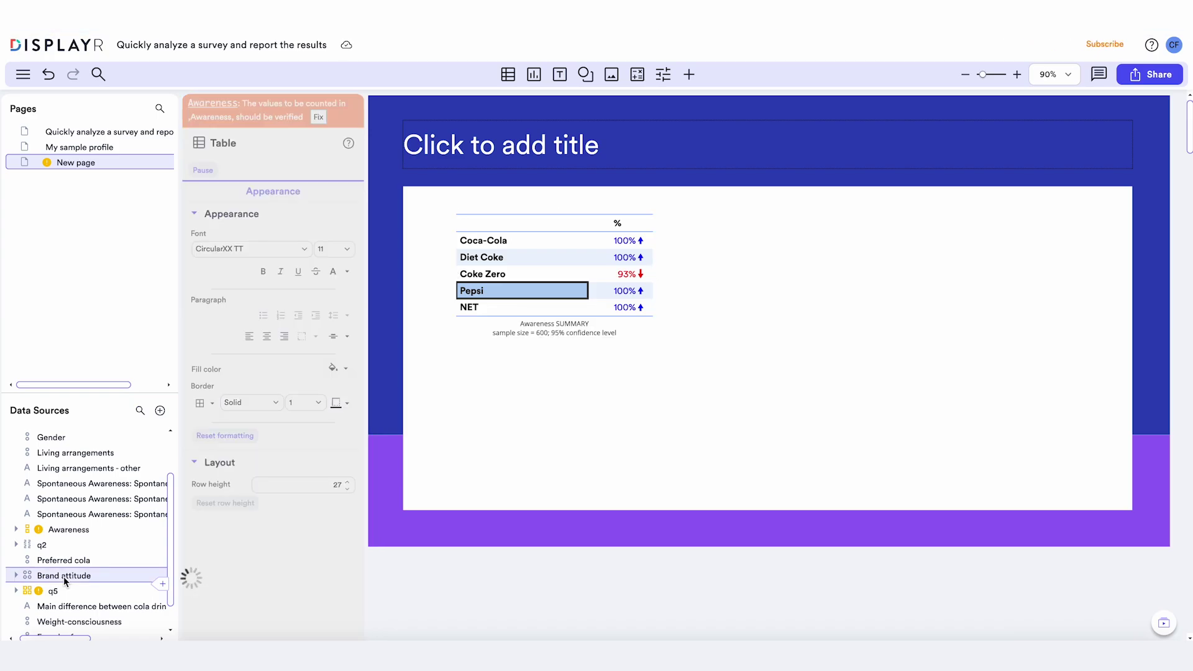
{"action": "left_click_drag", "start_coordinate": [63, 576], "coordinate": [547, 228]}
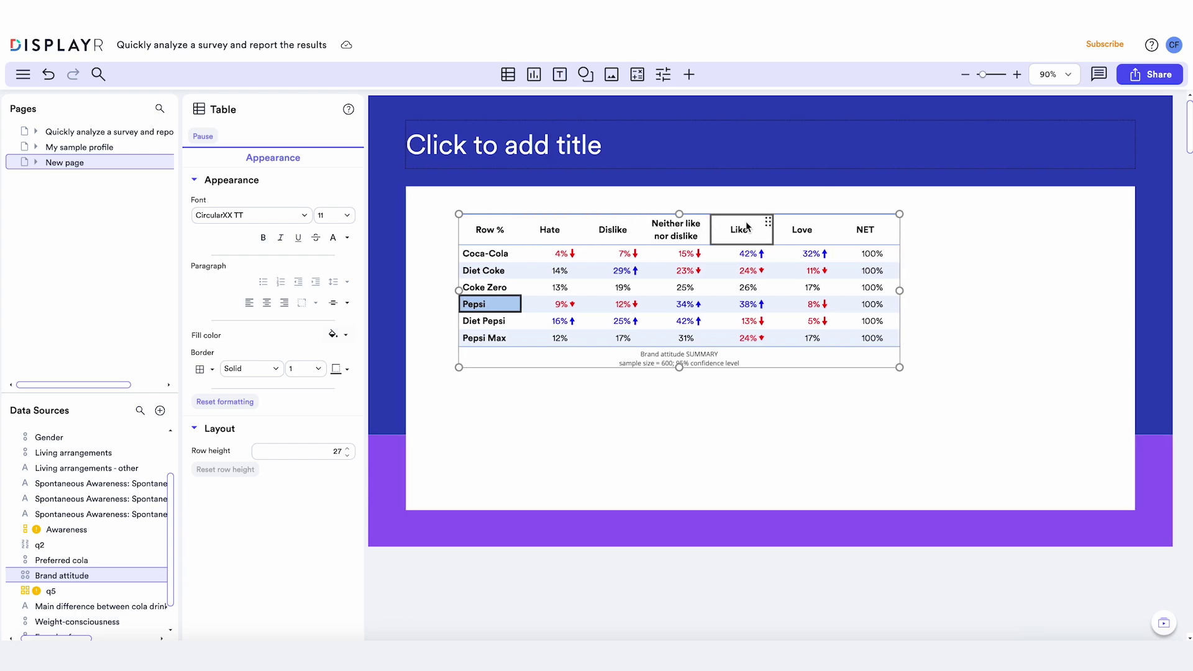
- Merge the Like column into Love and name the combined column 'Top 2 Box'
{"action": "left_click_drag", "start_coordinate": [756, 221], "coordinate": [815, 222]}
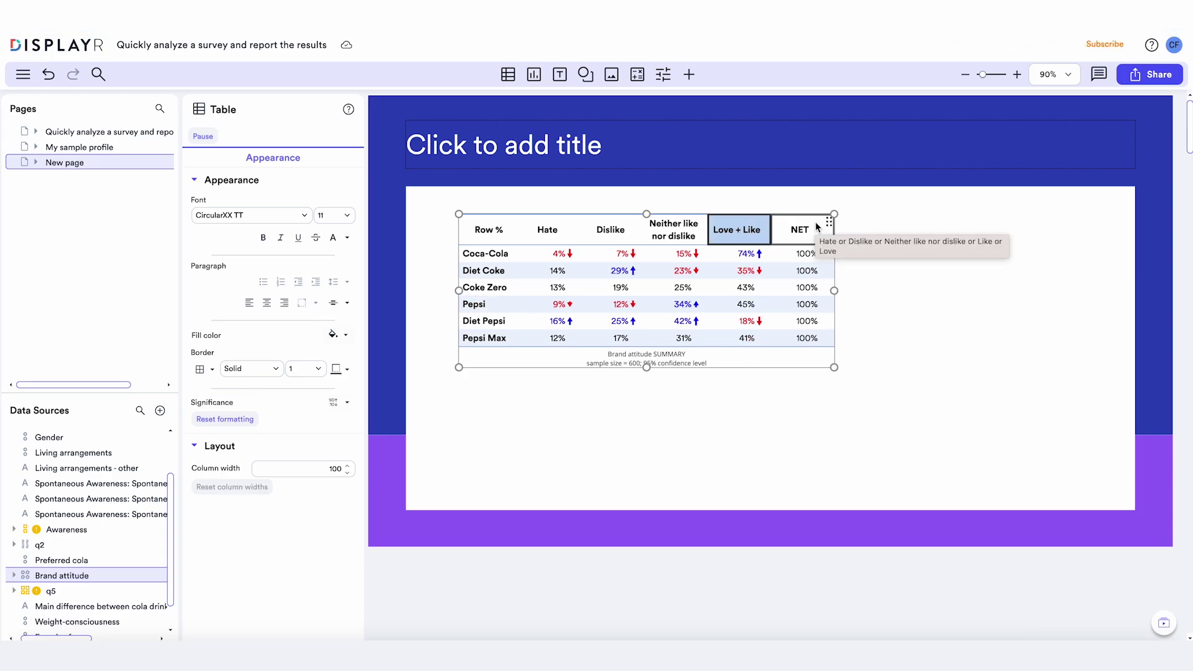
{"action": "right_click", "coordinate": [761, 230]}
{"action": "left_click", "coordinate": [763, 233]}
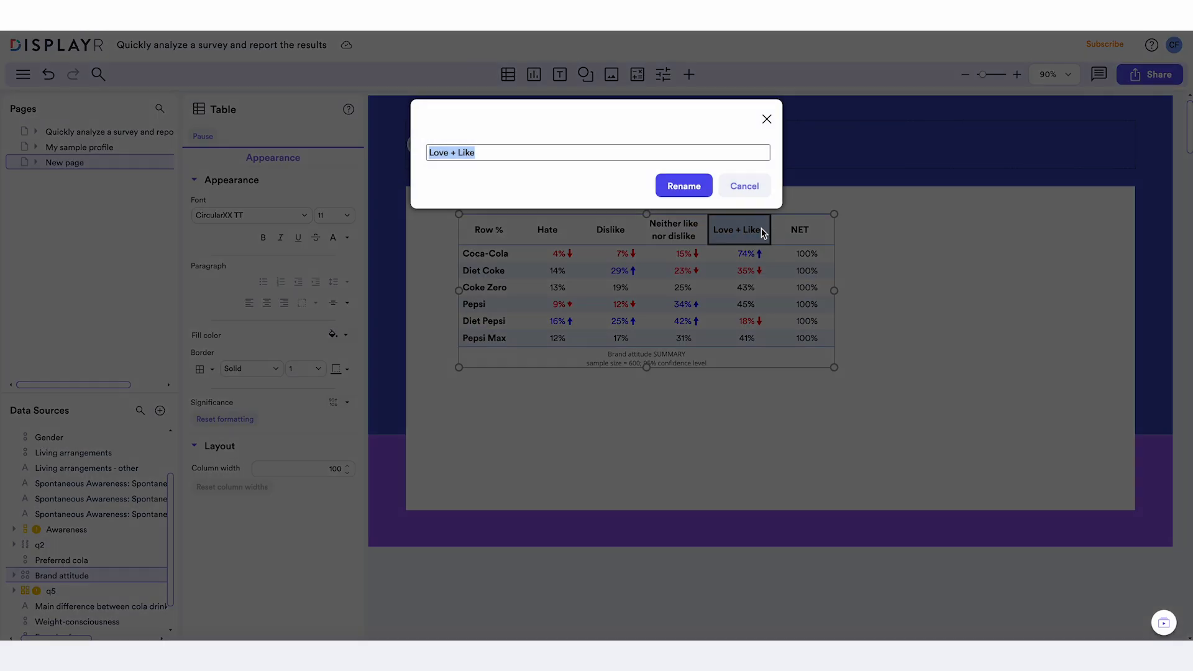
{"action": "type", "text": "Top 2 Box"}
{"action": "key", "text": "Return"}
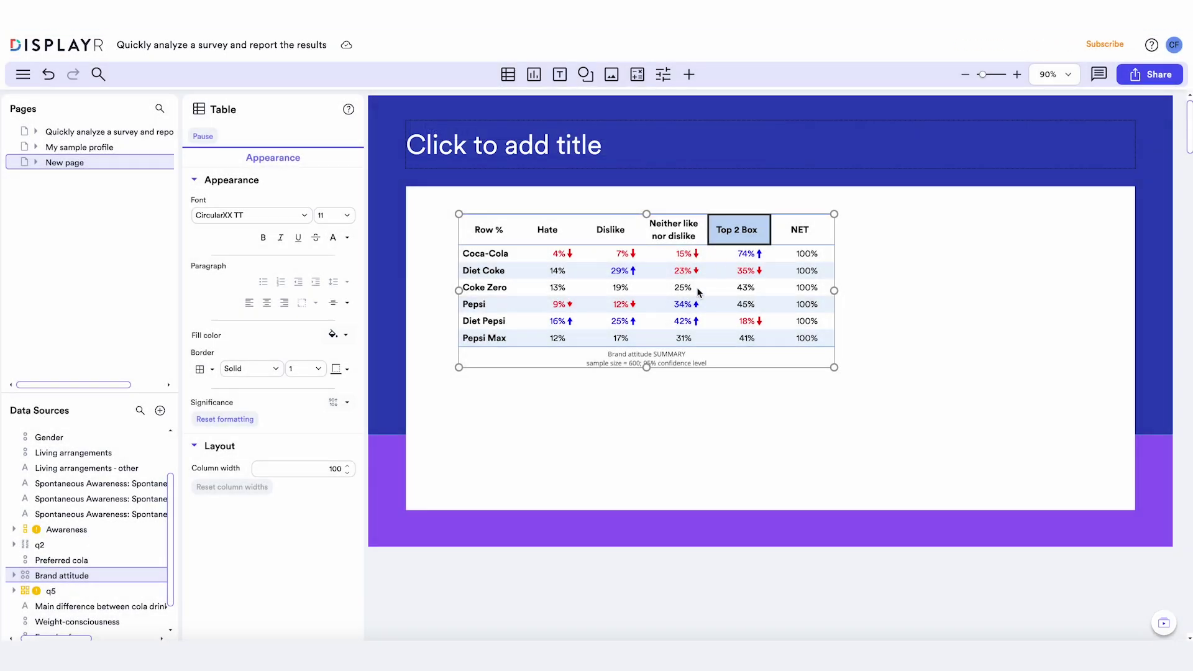
- Title the page 'Brand Attitude'
{"action": "left_click", "coordinate": [633, 161]}
{"action": "type", "text": "Brand Attitude"}
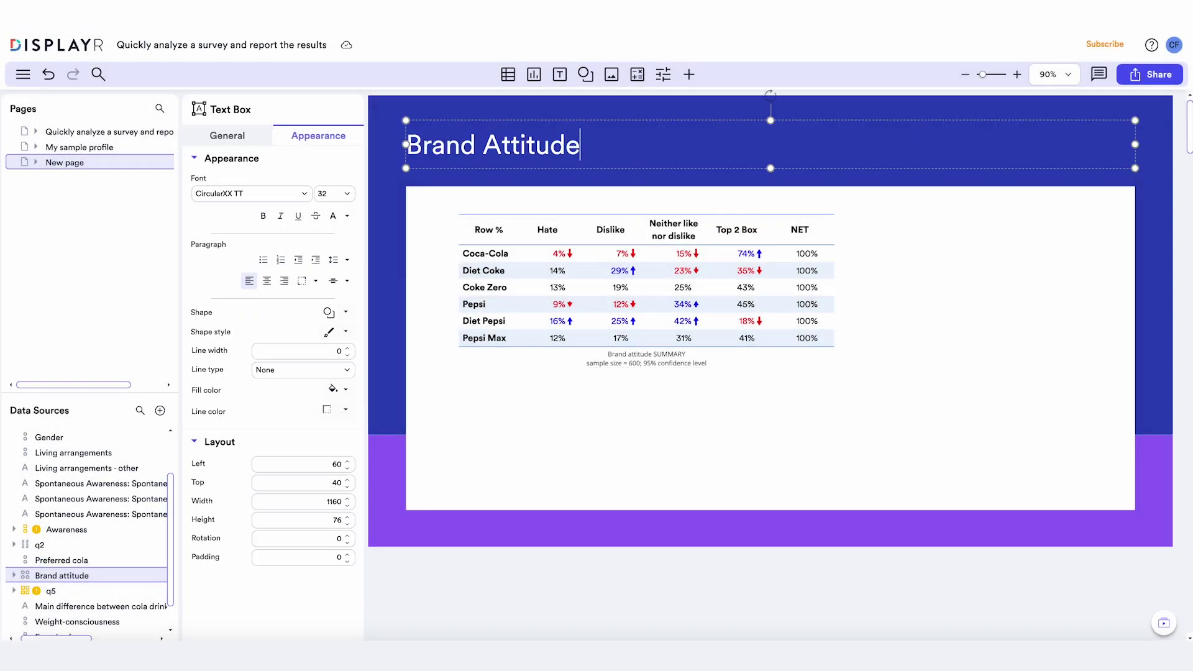
{"action": "left_click", "coordinate": [166, 169]}
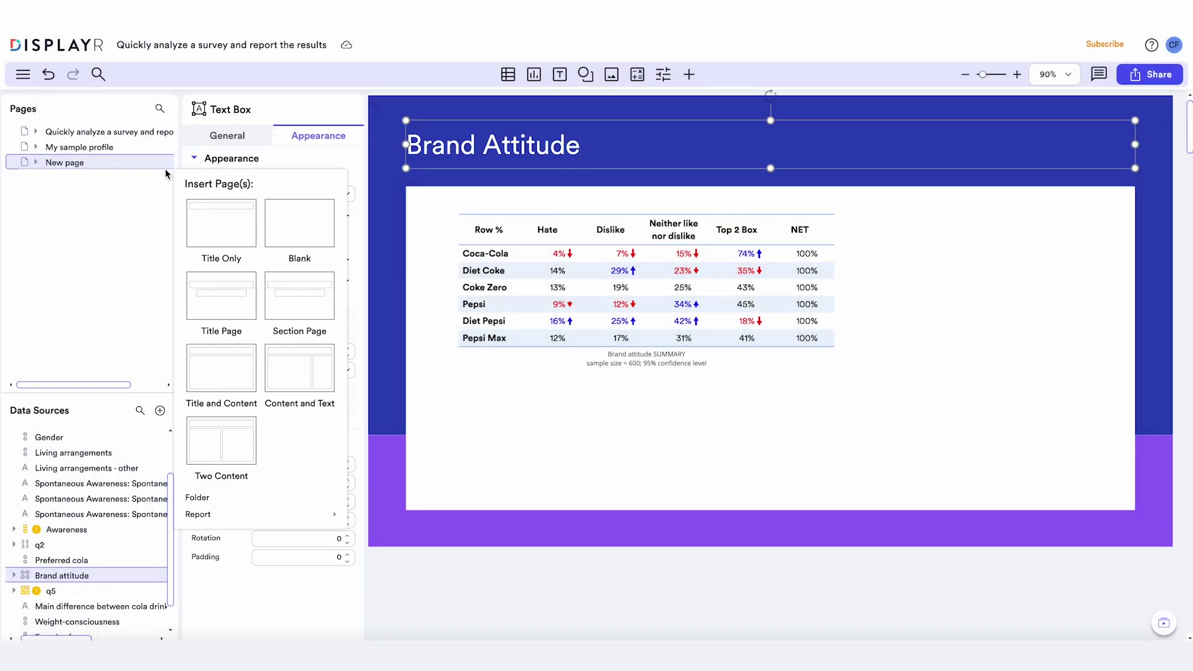
- Add a Title Only page with a Preferred cola by Age crosstab in column percentages
{"action": "left_click", "coordinate": [221, 212]}
{"action": "mouse_move", "coordinate": [94, 515]}
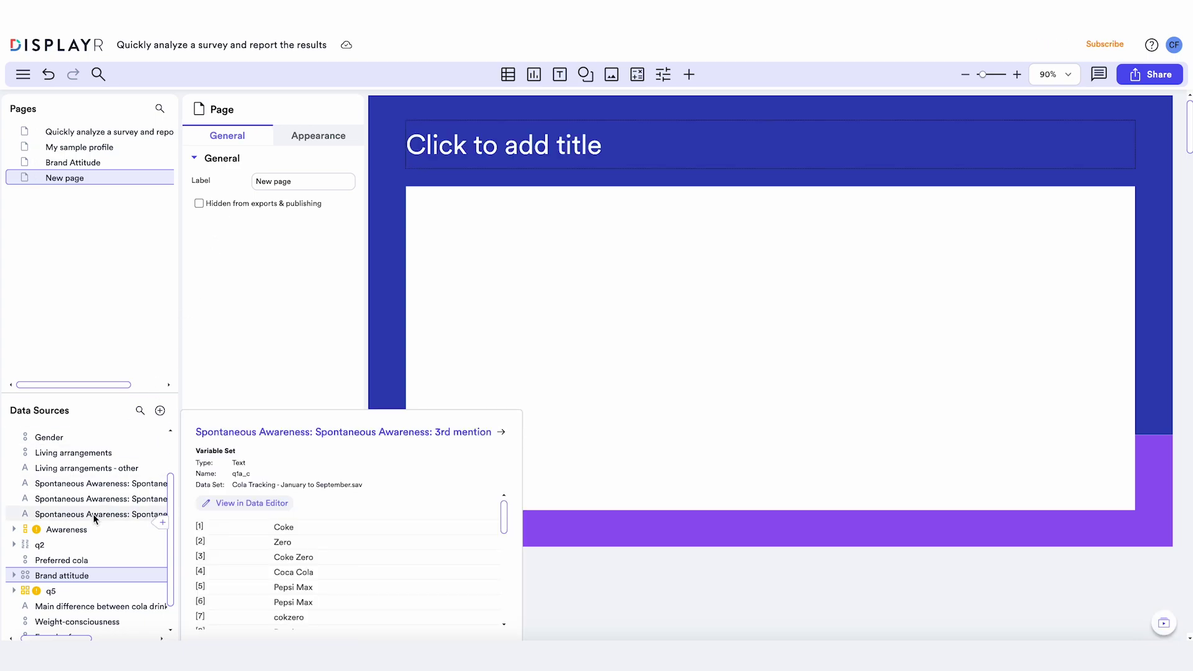
{"action": "scroll", "coordinate": [95, 518], "scroll_direction": "down", "scroll_amount": 1}
{"action": "left_click_drag", "start_coordinate": [94, 531], "coordinate": [532, 237]}
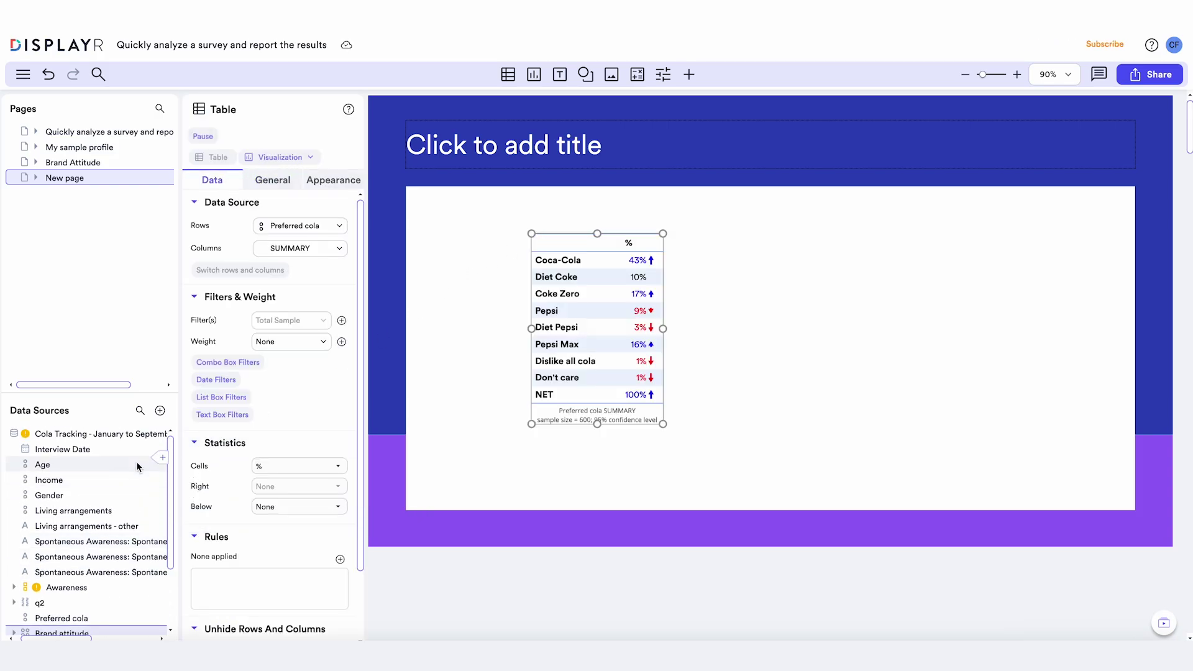
{"action": "left_click_drag", "start_coordinate": [136, 463], "coordinate": [623, 274]}
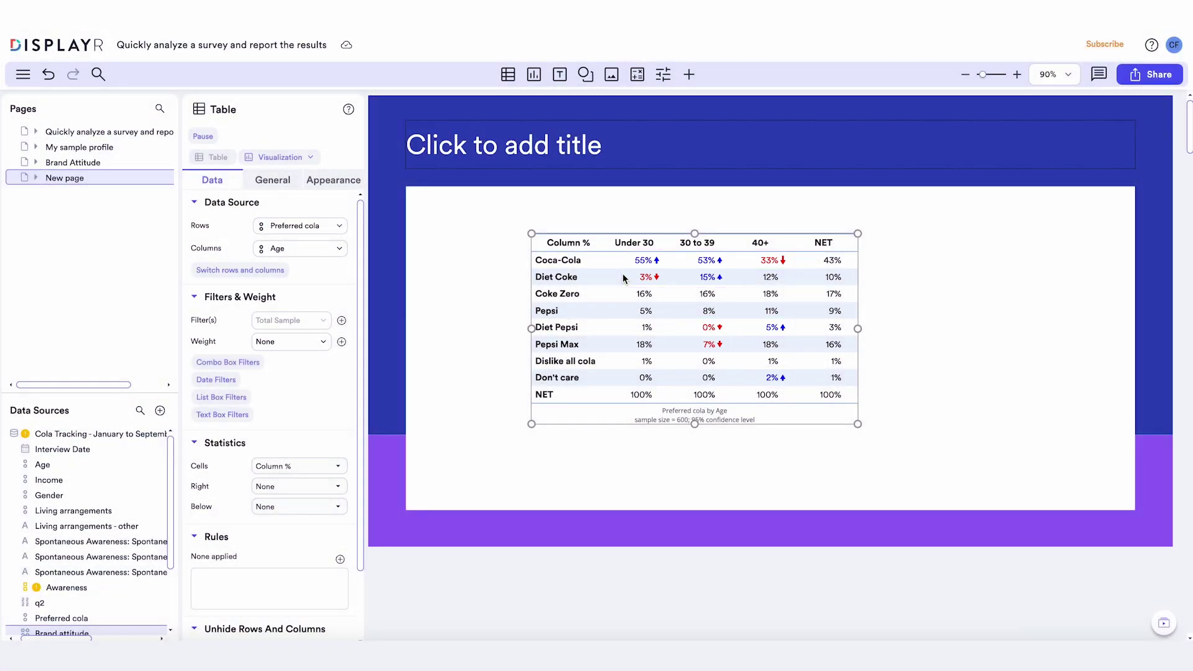
{"action": "left_click", "coordinate": [688, 74]}
- Fit a three-finding analysis summary right of the table and title the page 'Preferred Cola by Age'
{"action": "mouse_move", "coordinate": [795, 246]}
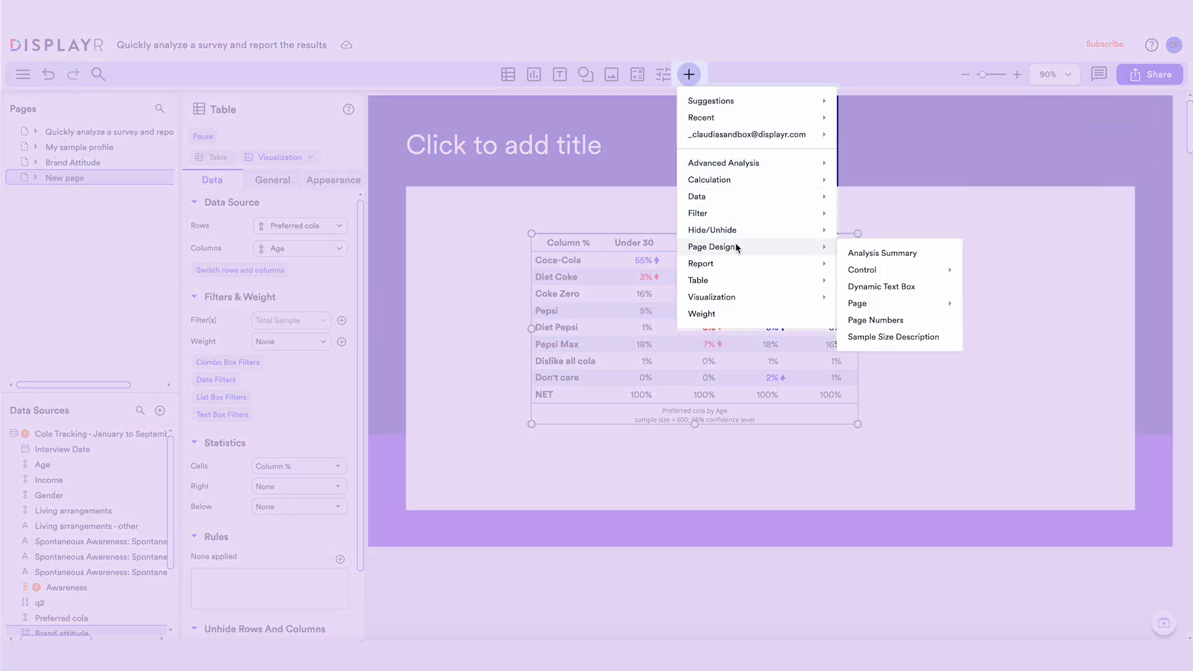
{"action": "left_click", "coordinate": [862, 253]}
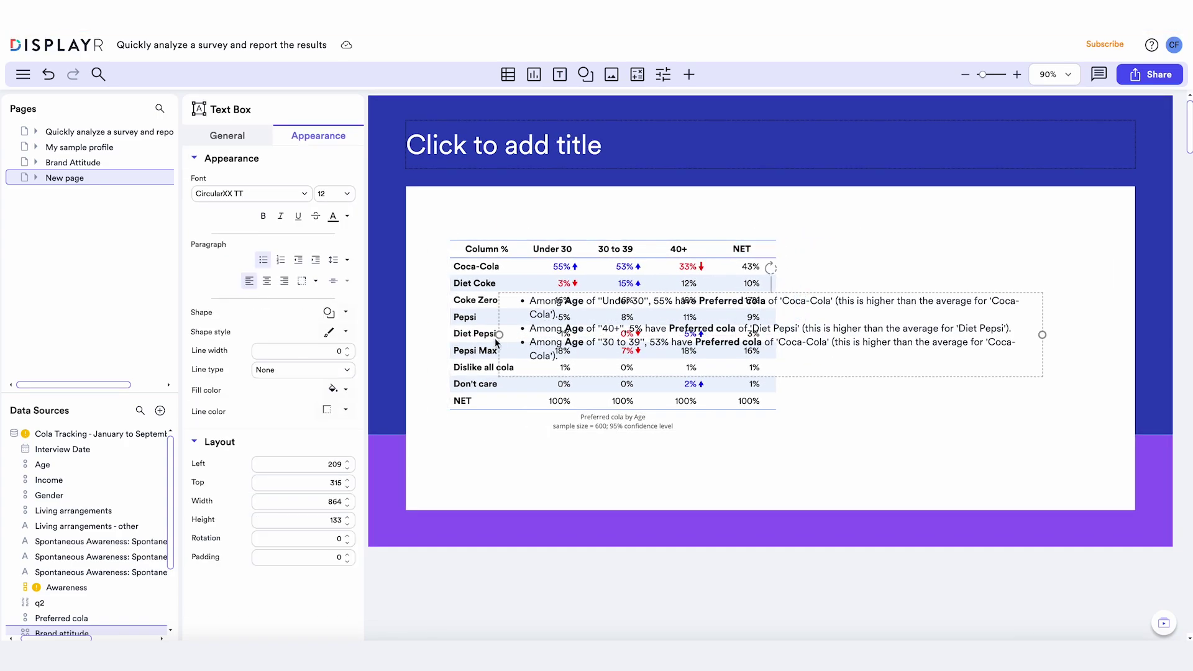
{"action": "left_click_drag", "start_coordinate": [525, 336], "coordinate": [792, 334]}
{"action": "left_click_drag", "start_coordinate": [926, 291], "coordinate": [929, 263]}
{"action": "left_click", "coordinate": [758, 155]}
{"action": "type", "text": "P"}
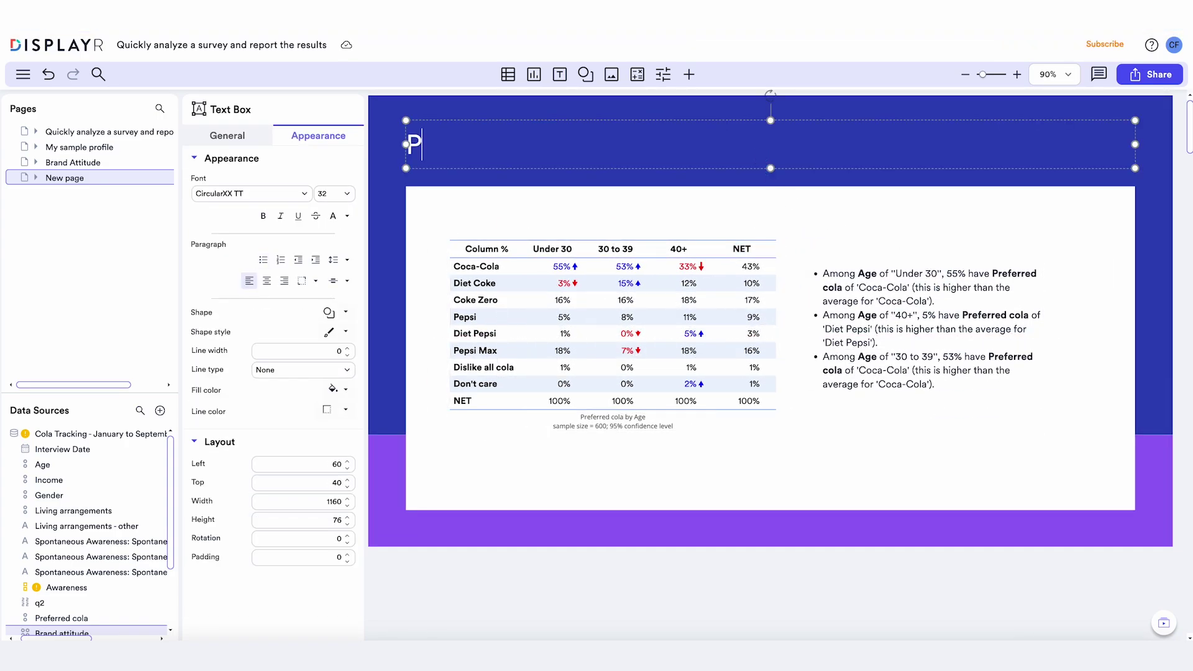
{"action": "type", "text": "referred Cola by Age"}
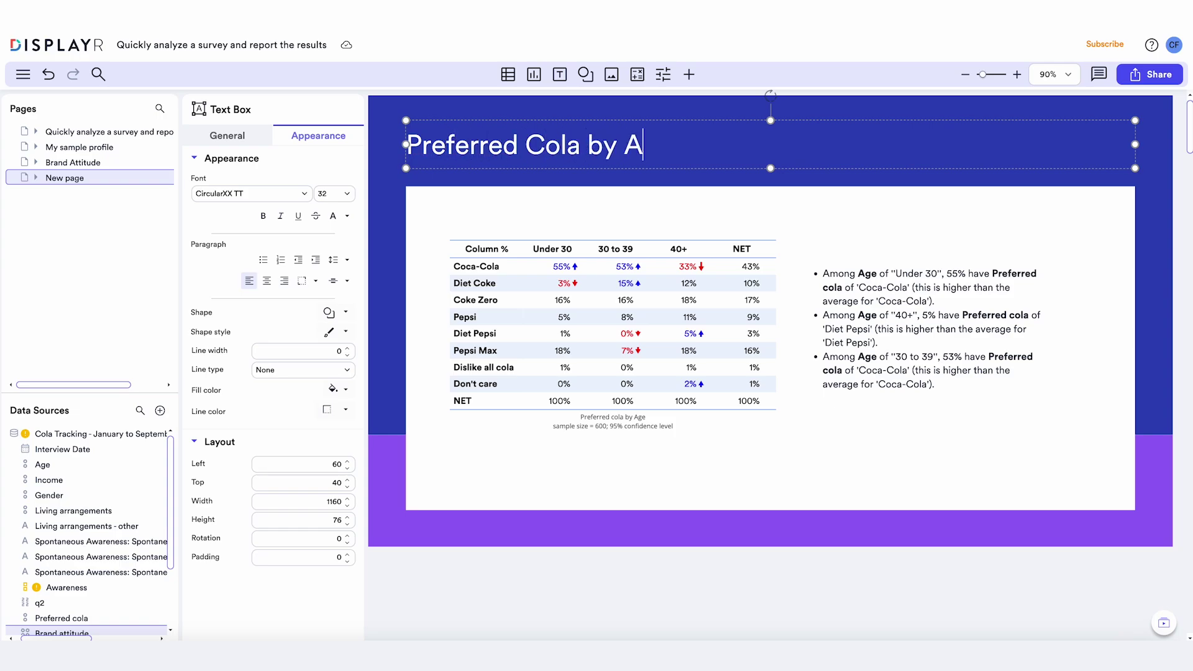
- Convert the Preferred cola by Age table into an Exotic Bump chart across the three age groups
{"action": "left_click", "coordinate": [704, 269]}
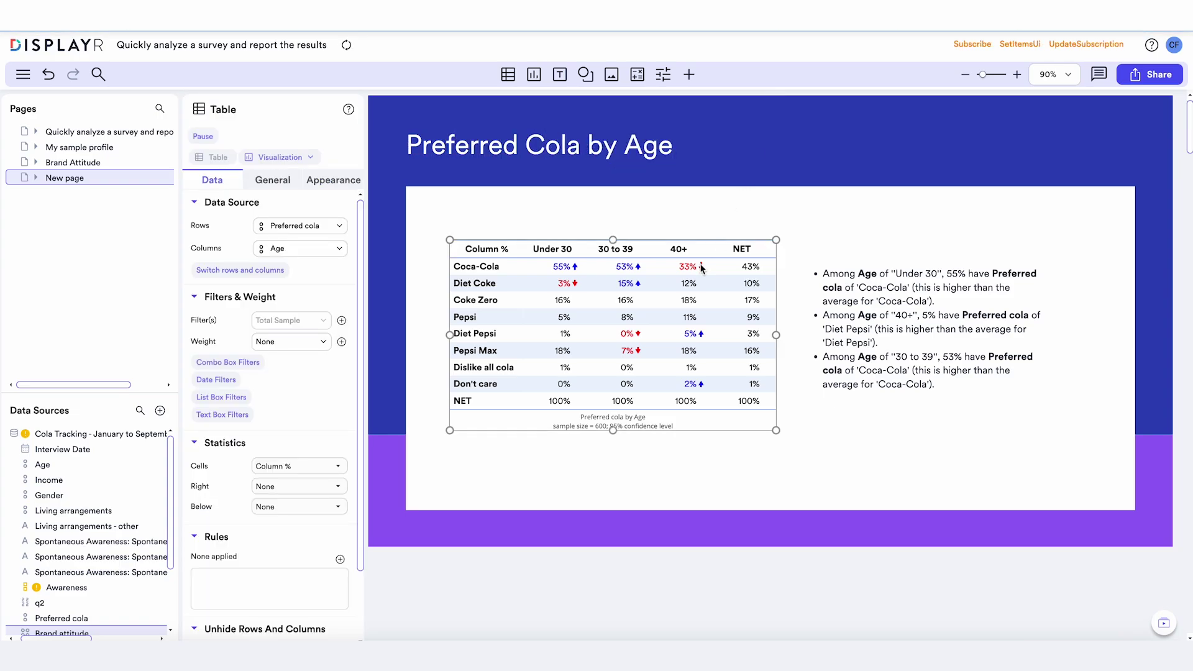
{"action": "left_click", "coordinate": [318, 157]}
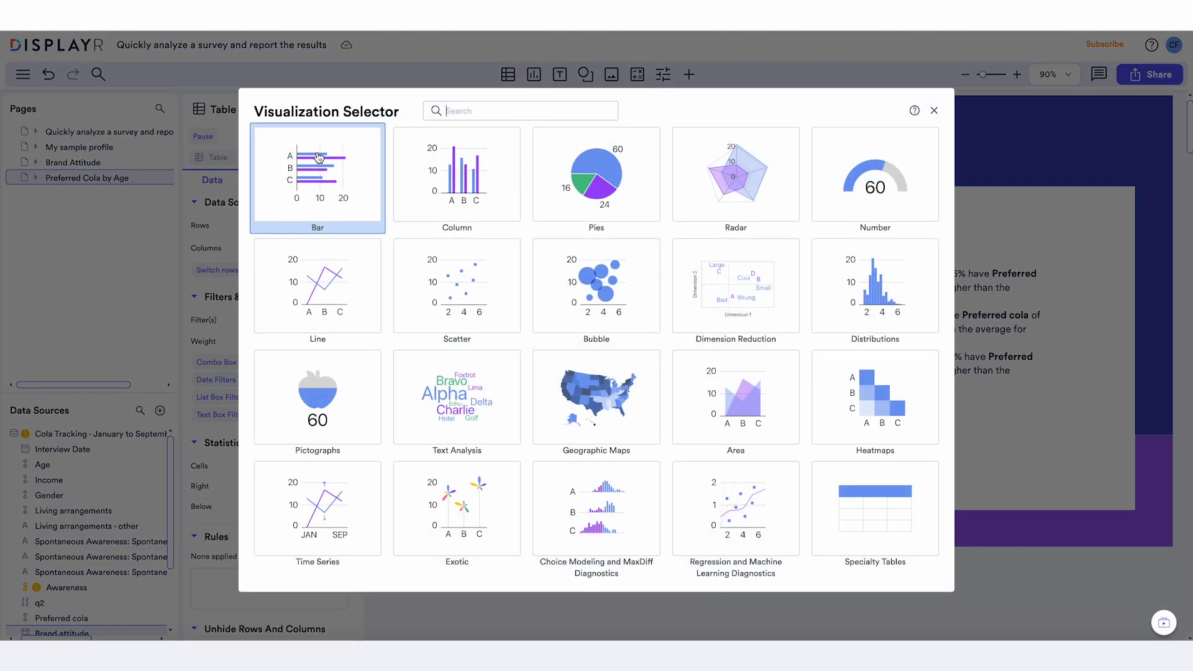
{"action": "left_click", "coordinate": [412, 493]}
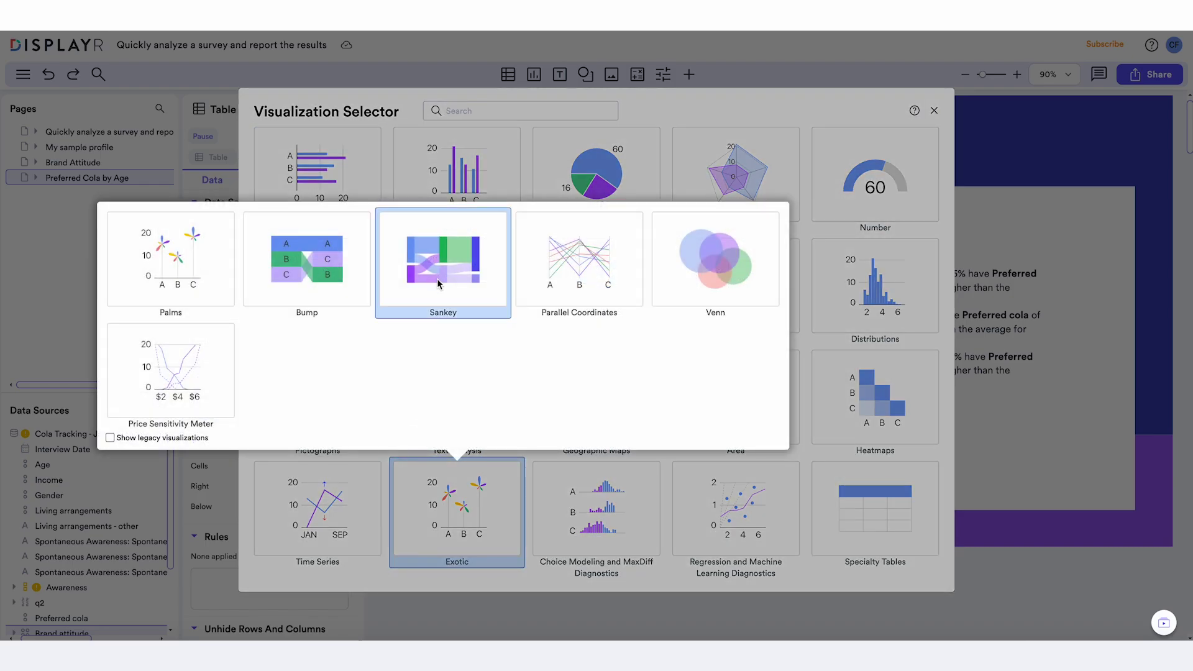
{"action": "left_click", "coordinate": [328, 274]}
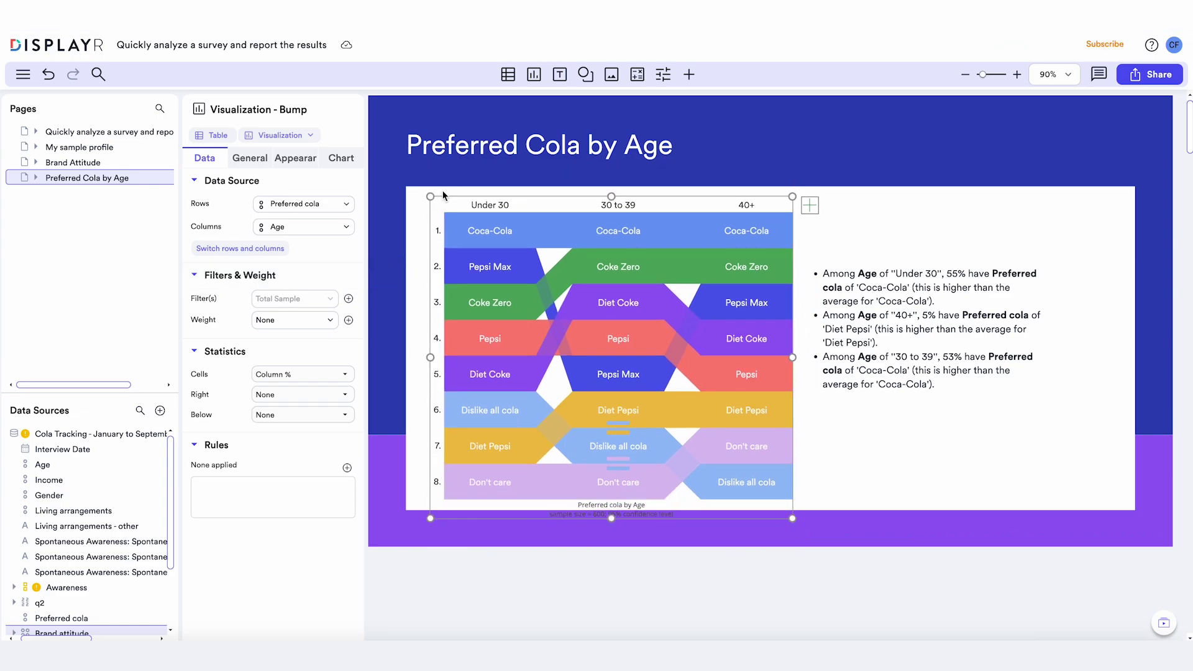
- Duplicate the Preferred Cola by Age page
{"action": "left_click", "coordinate": [116, 179]}
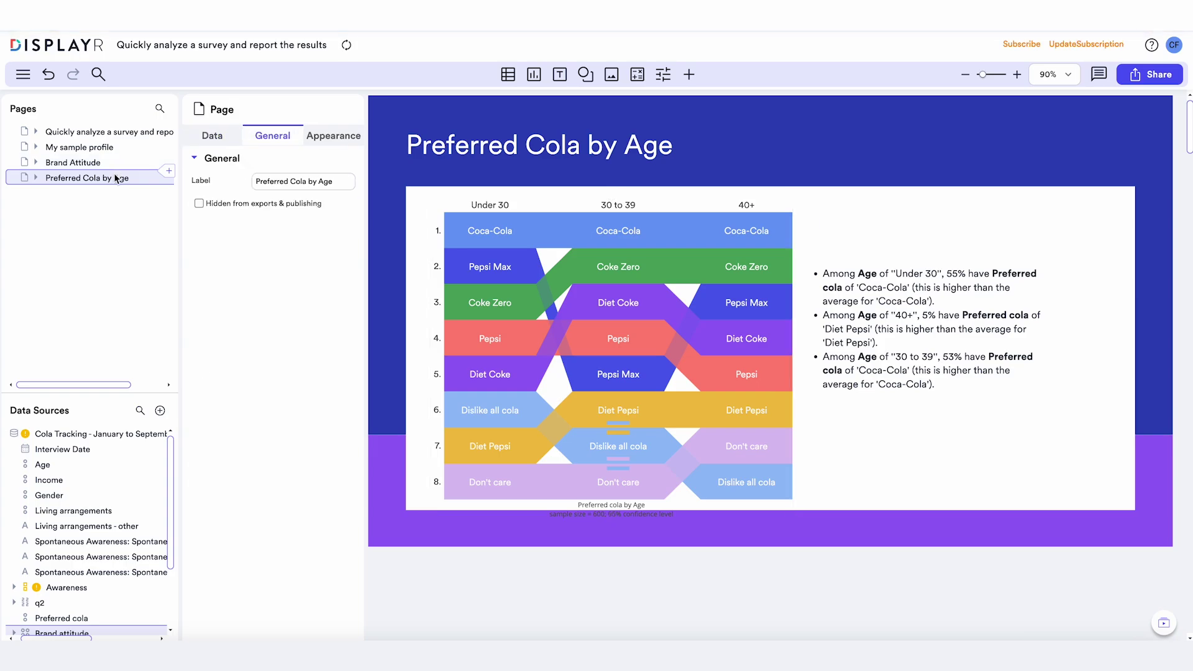
{"action": "right_click", "coordinate": [116, 179]}
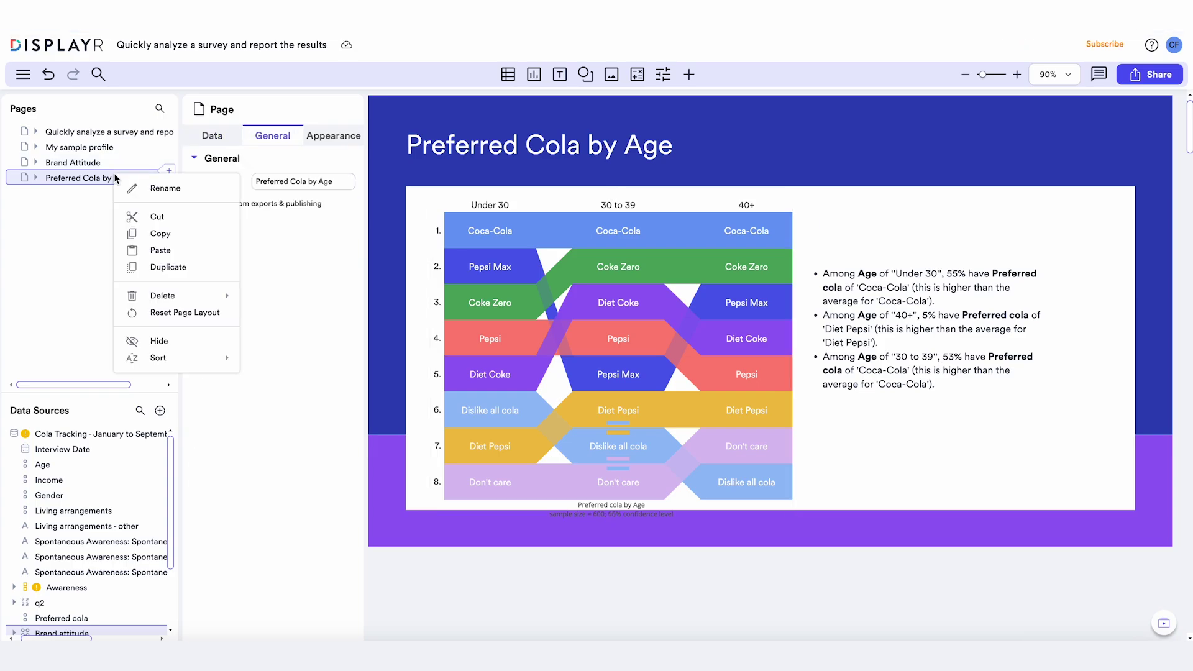
{"action": "left_click", "coordinate": [144, 267]}
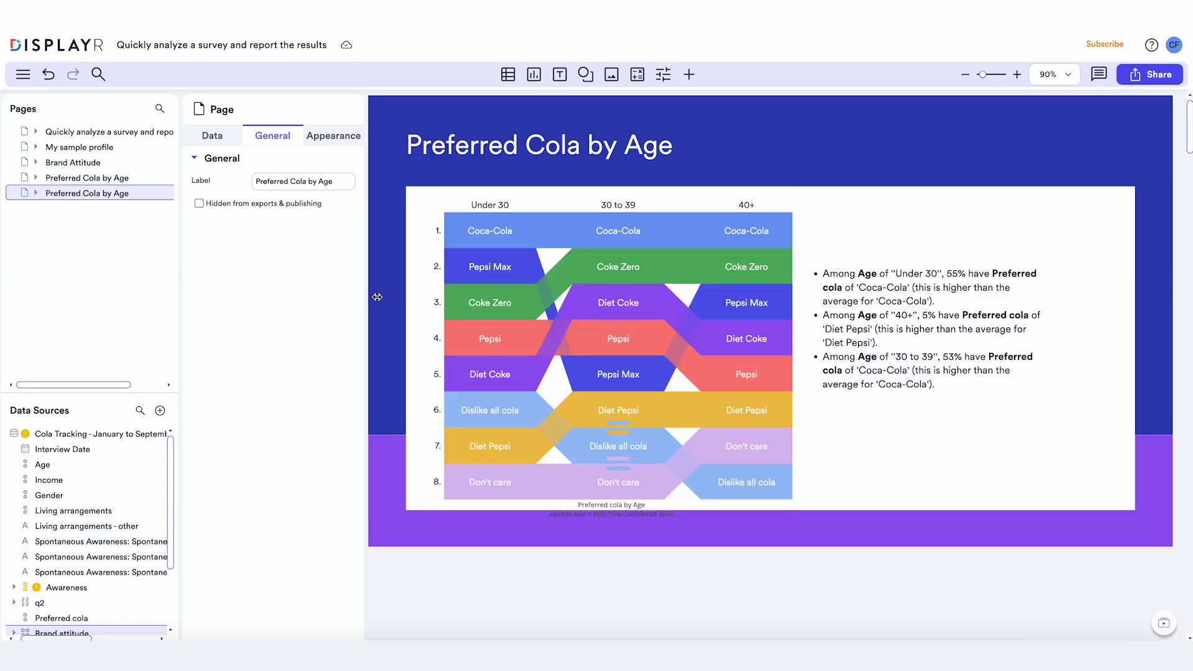
- On the copy, delete the commentary box, widen the bump chart, and add Gender to its columns
{"action": "left_click", "coordinate": [833, 312]}
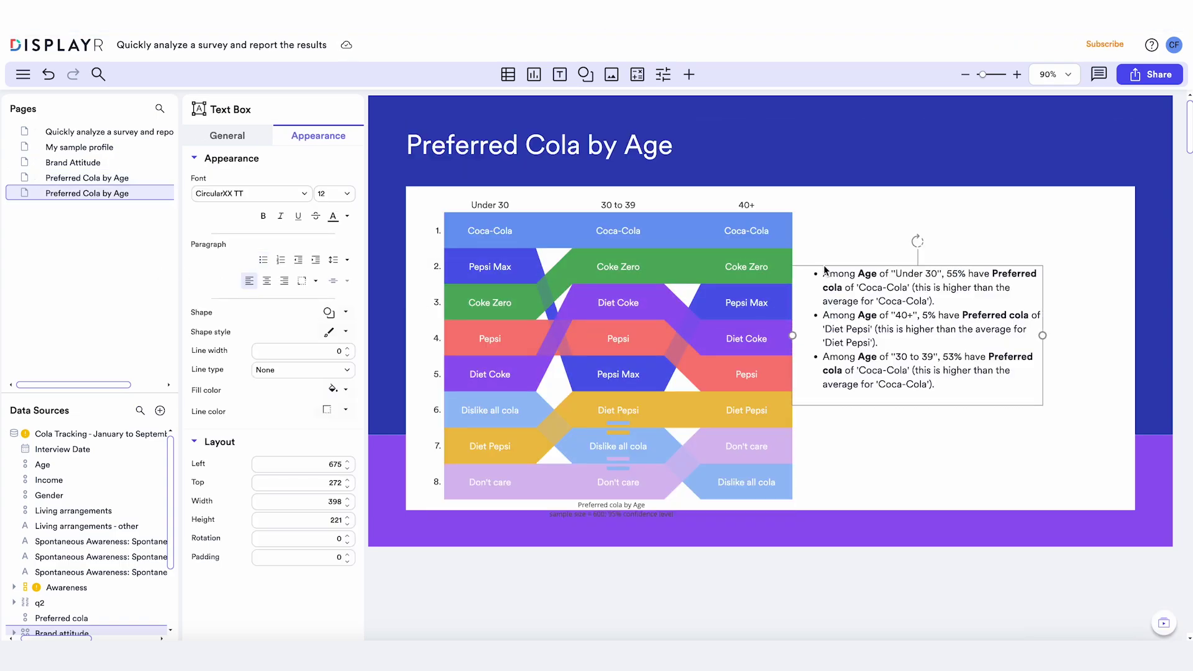
{"action": "key", "text": "Delete"}
{"action": "left_click_drag", "start_coordinate": [792, 357], "coordinate": [1110, 357]}
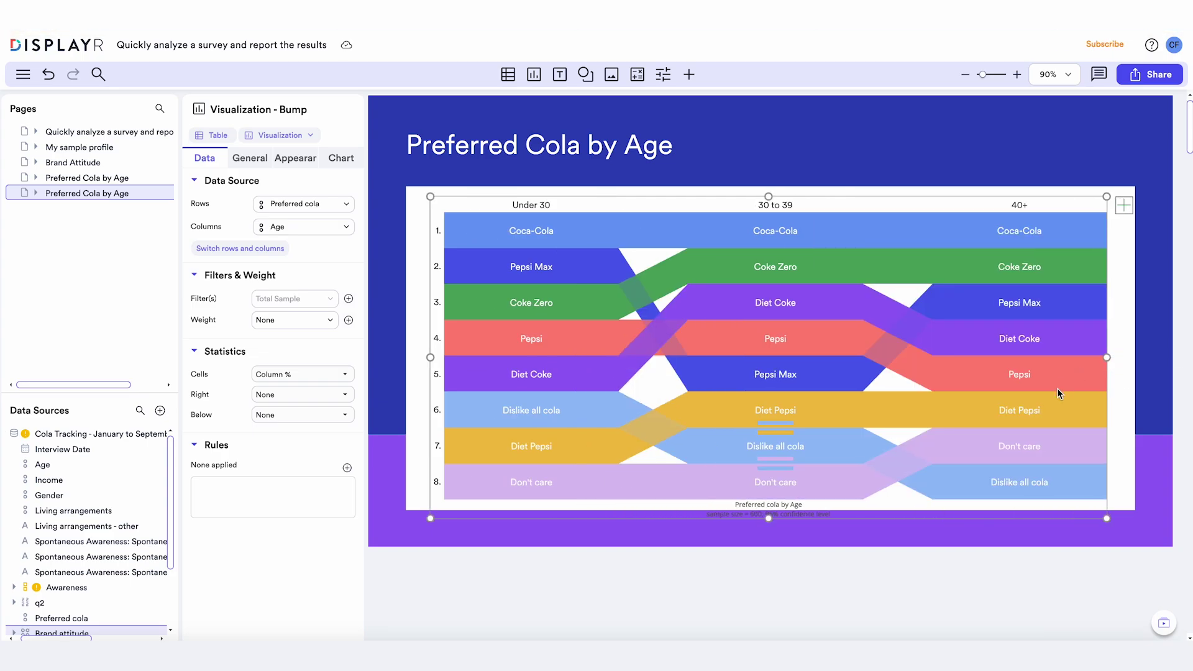
{"action": "left_click_drag", "start_coordinate": [121, 503], "coordinate": [619, 299]}
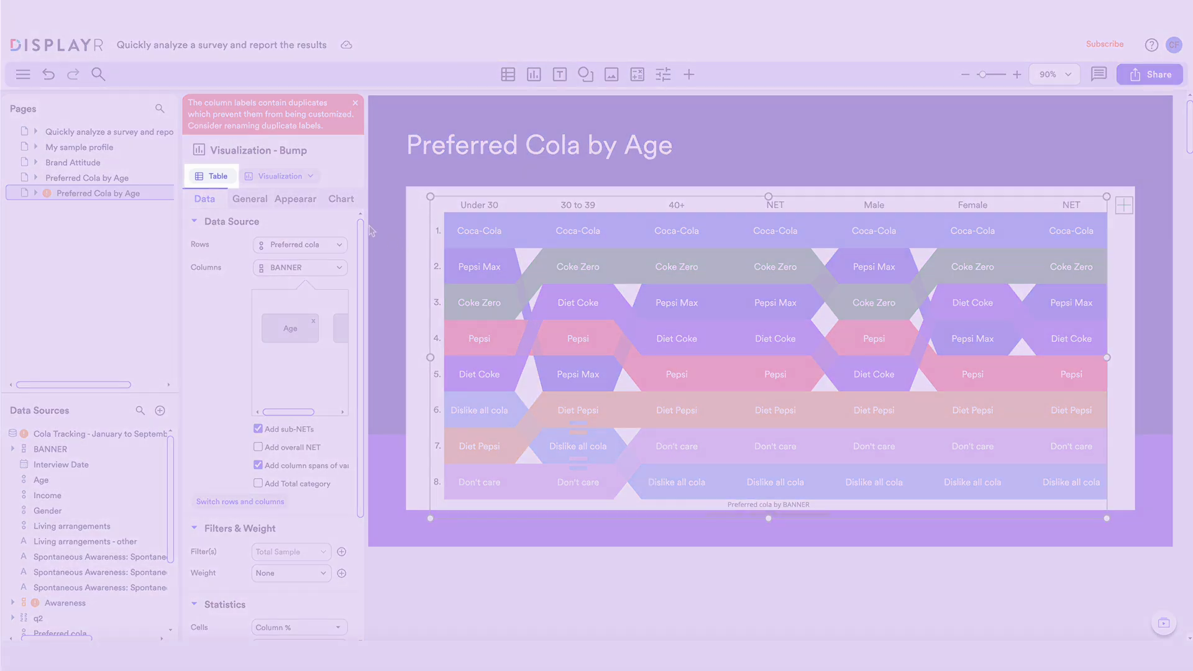
- Show the bump chart as a table with significance set to Compare columns letters
{"action": "left_click", "coordinate": [231, 176]}
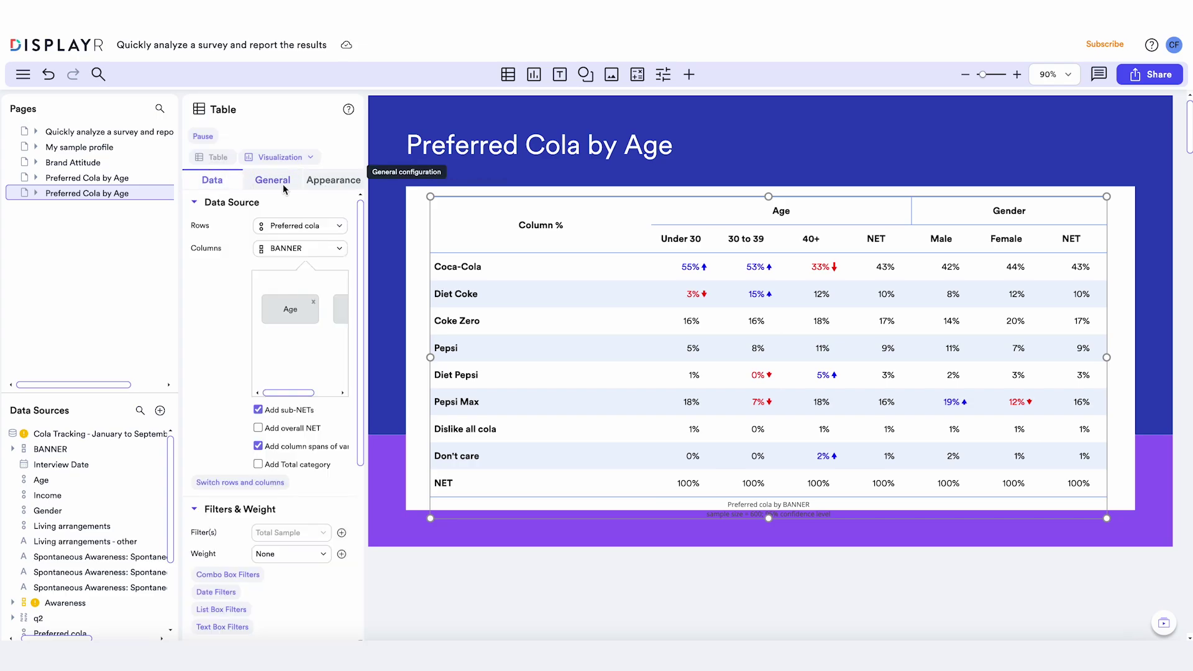
{"action": "left_click", "coordinate": [324, 180]}
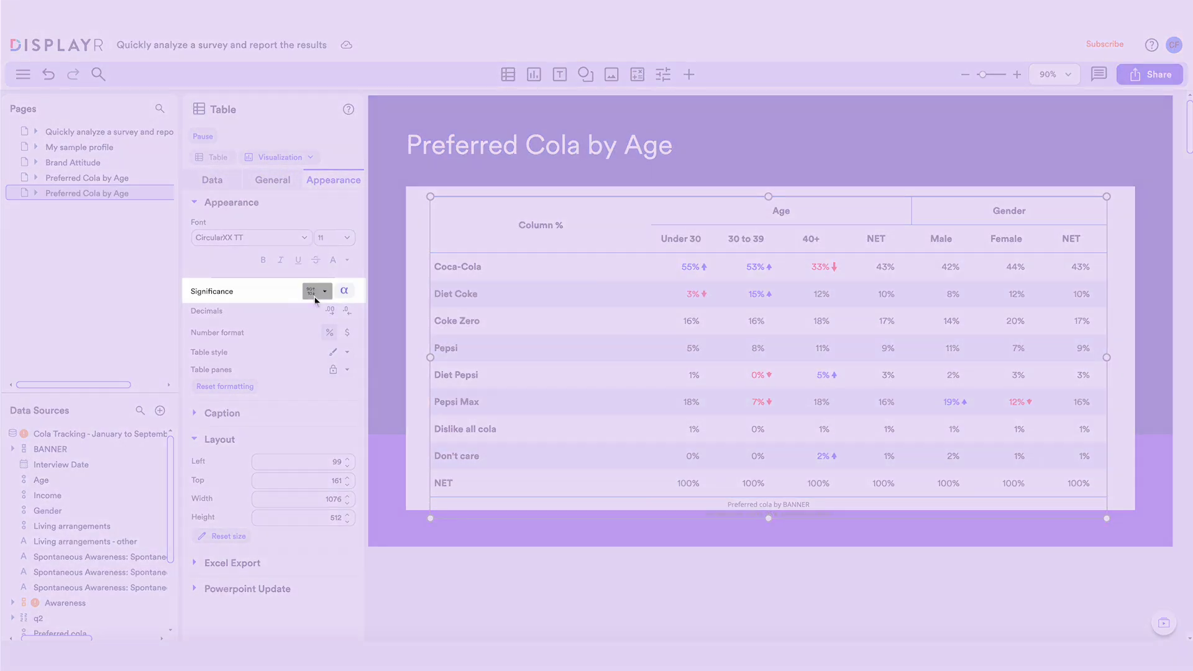
{"action": "left_click", "coordinate": [316, 291]}
{"action": "left_click", "coordinate": [307, 381]}
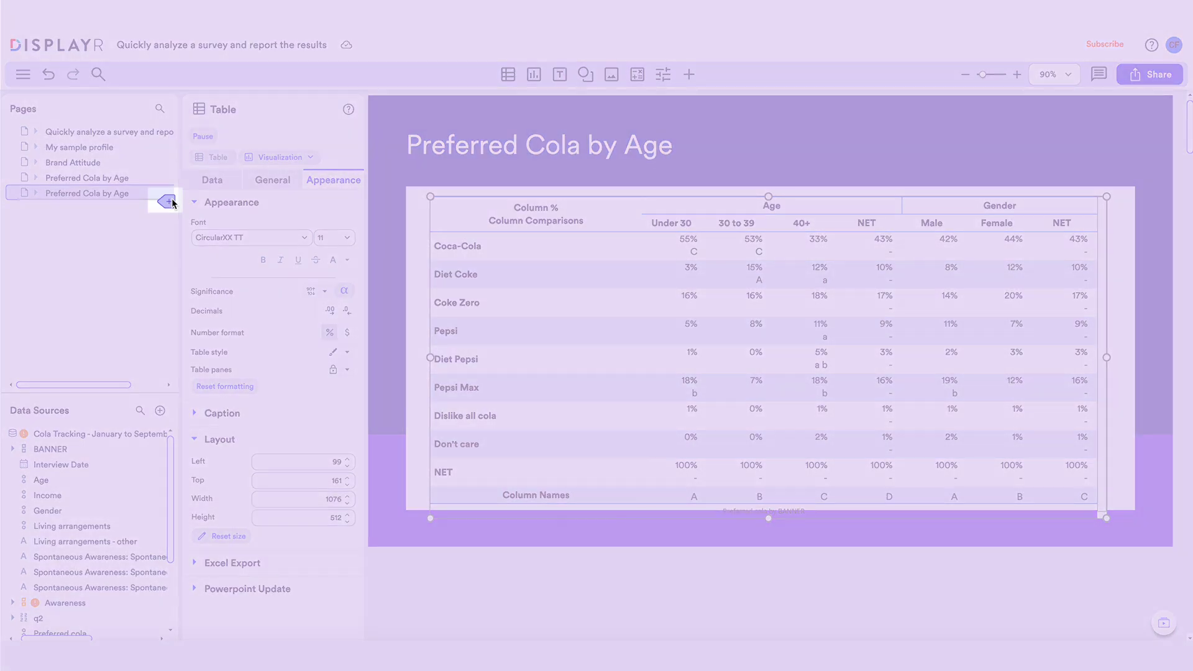
- Insert a Crosstabs report crossing every variable from Age to Unique Identifier by BANNER
{"action": "left_click", "coordinate": [172, 205]}
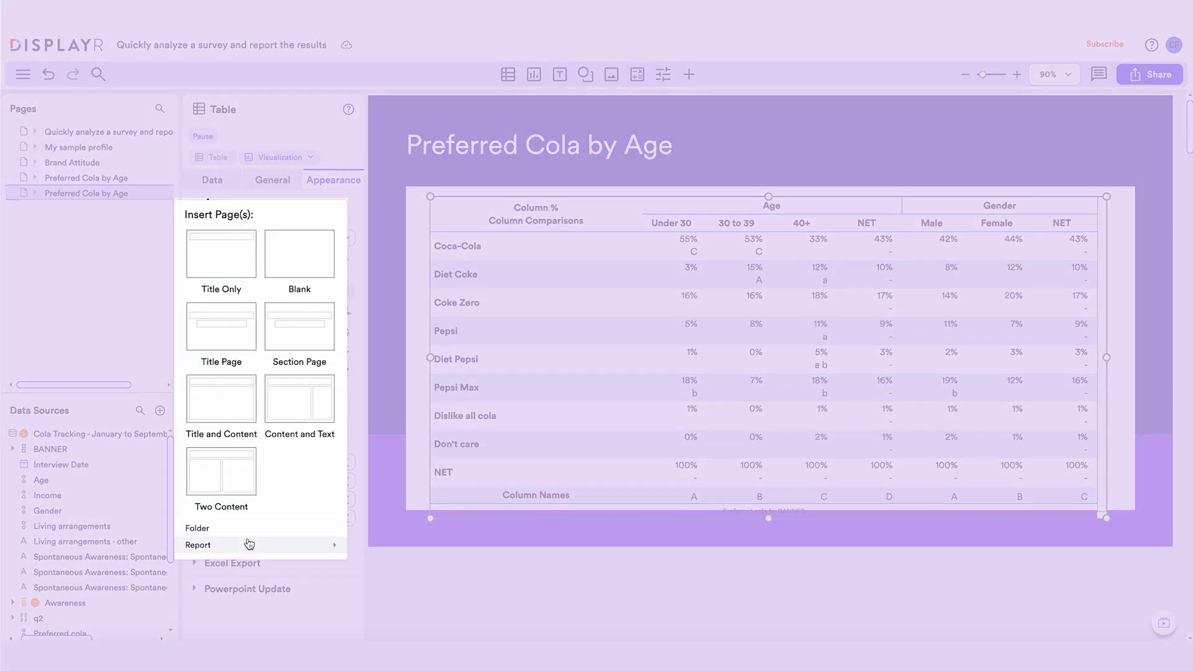
{"action": "mouse_move", "coordinate": [249, 545]}
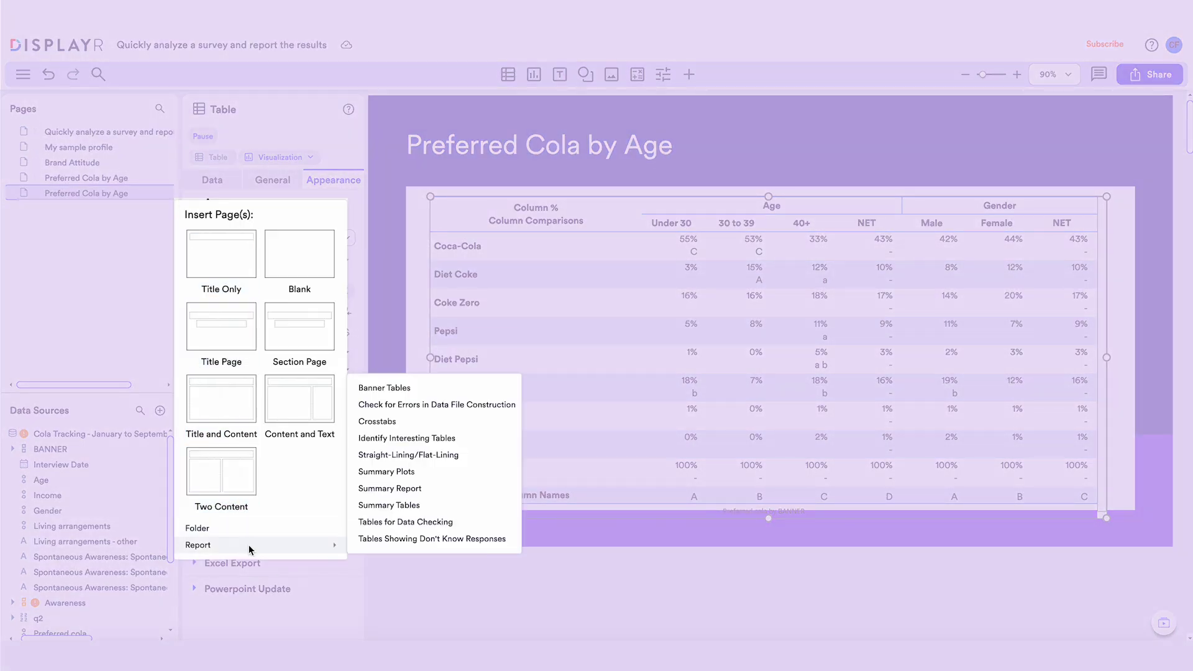
{"action": "left_click", "coordinate": [377, 420]}
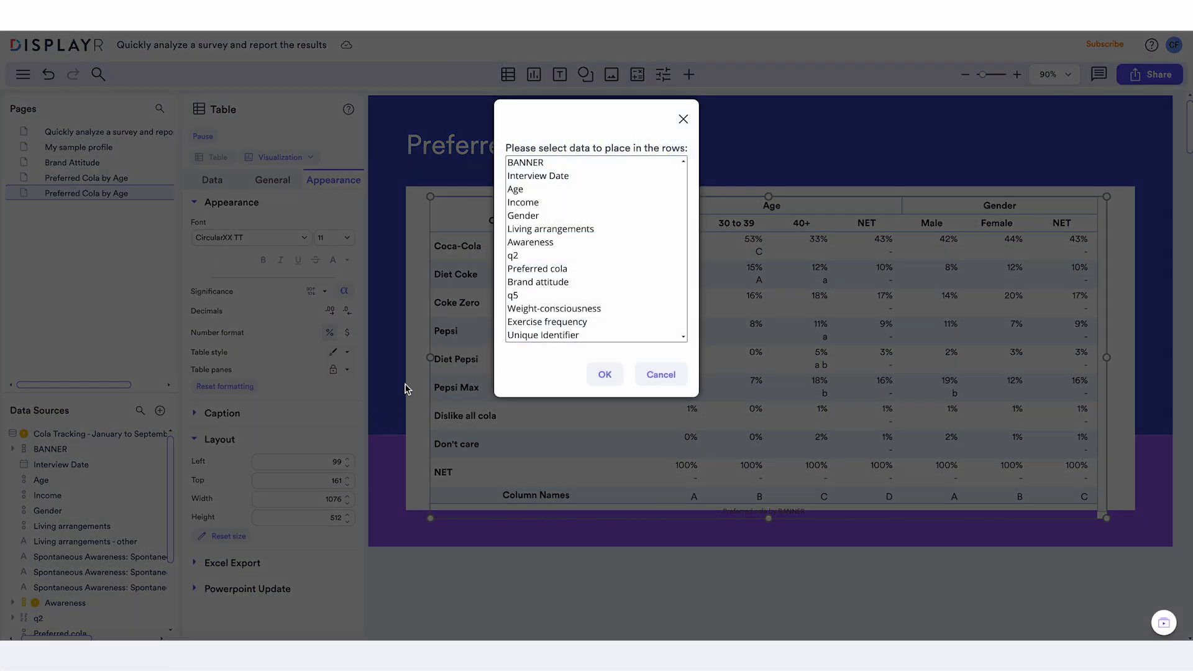
{"action": "left_click", "coordinate": [524, 193]}
{"action": "left_click", "coordinate": [559, 336], "text": "shift"}
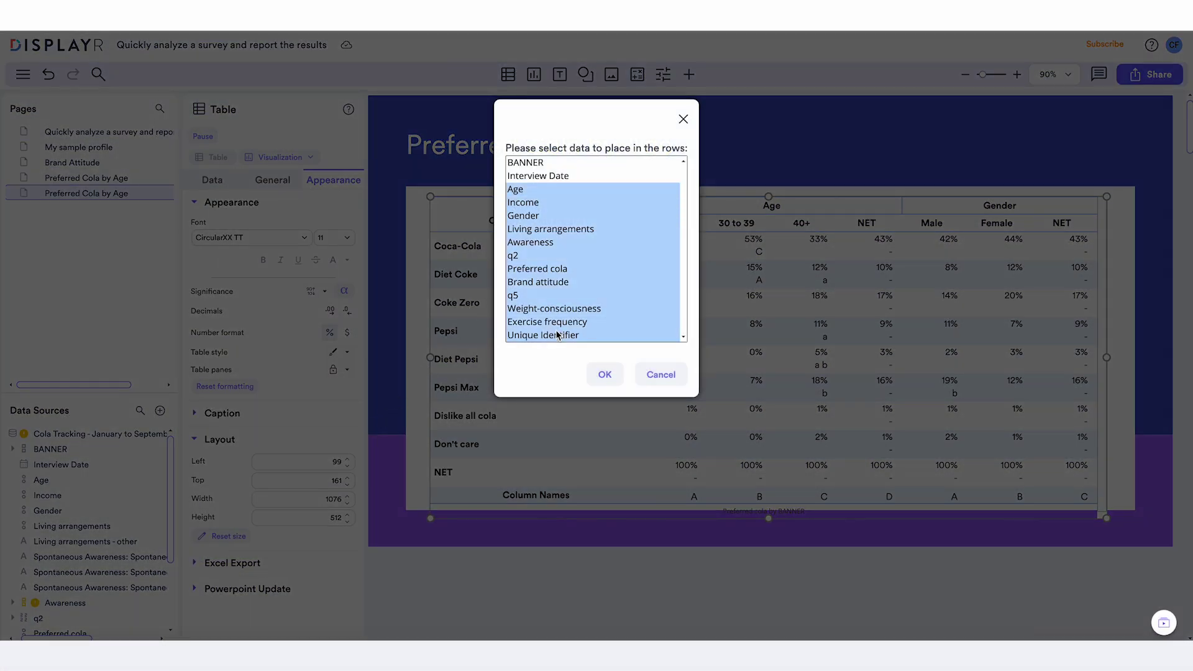
{"action": "left_click", "coordinate": [602, 378]}
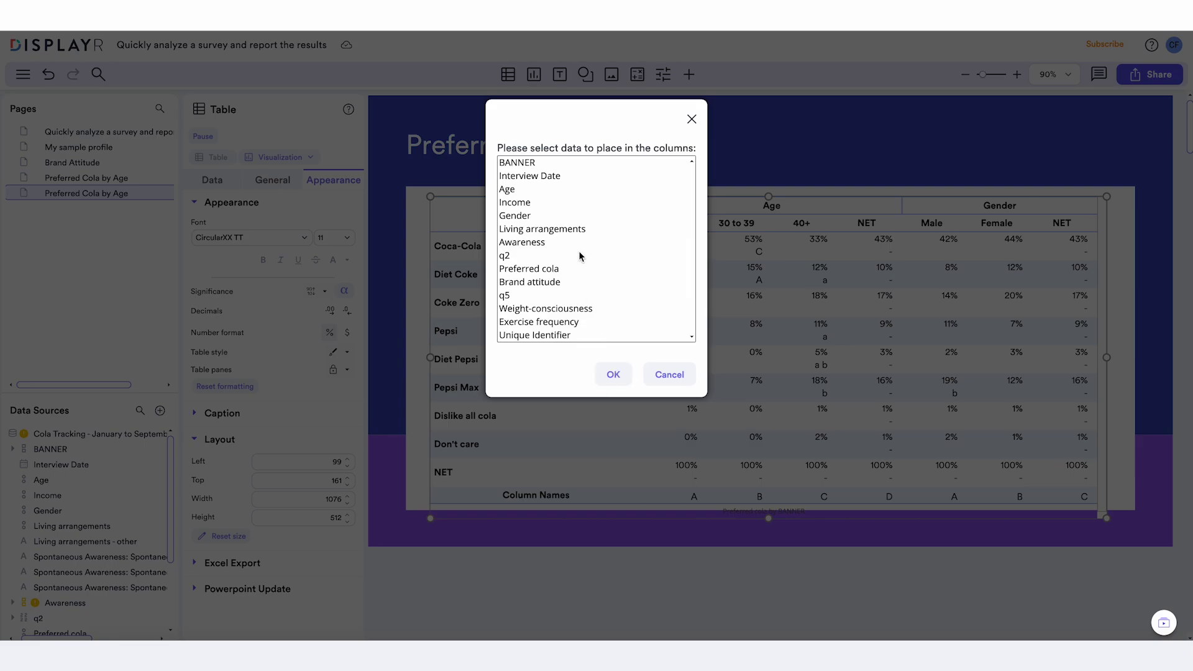
{"action": "left_click", "coordinate": [554, 164]}
{"action": "left_click", "coordinate": [616, 383]}
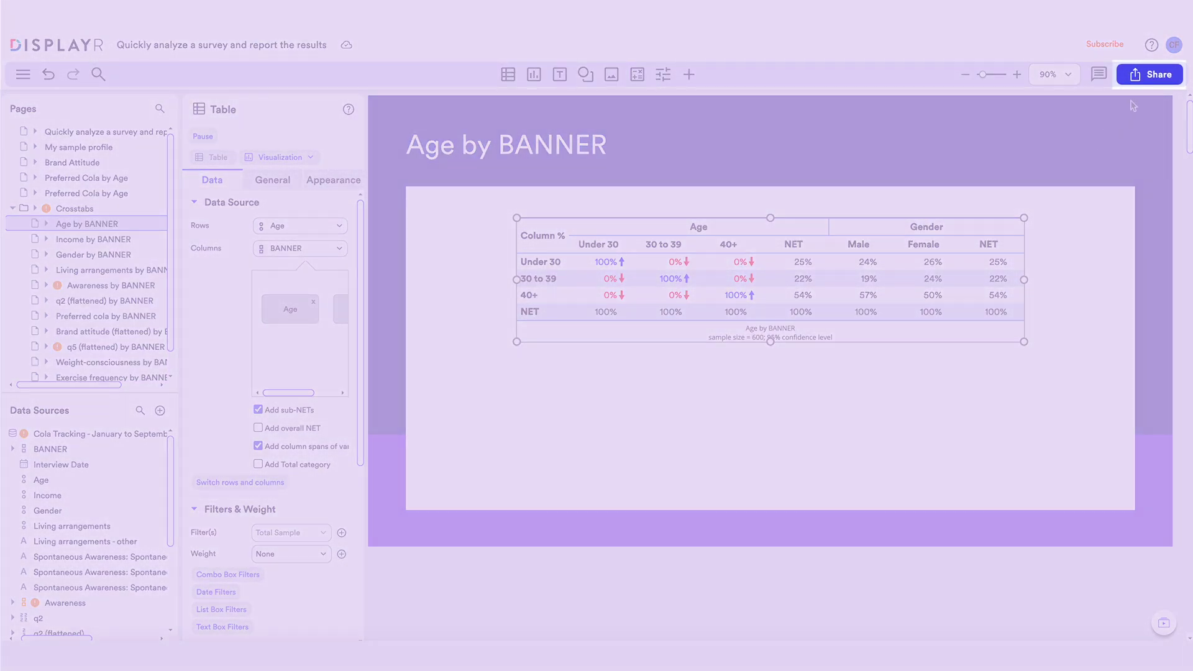
{"action": "left_click", "coordinate": [1142, 77]}
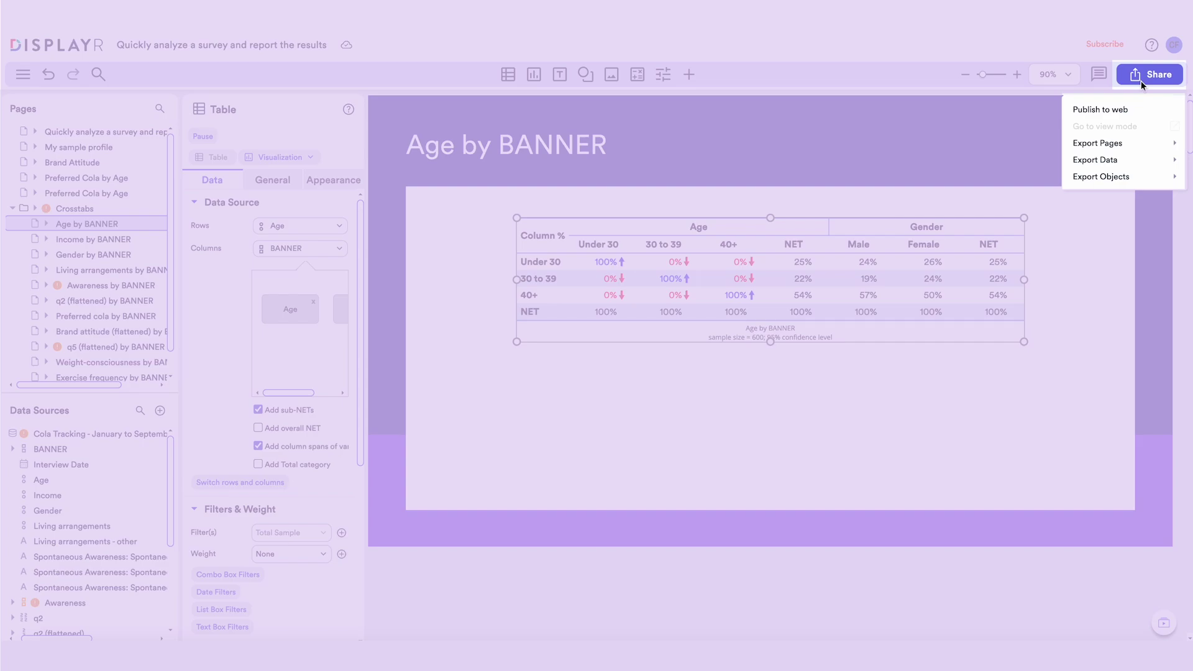
- Start an Excel export covering all pages rather than only the selected ones
{"action": "mouse_move", "coordinate": [1094, 144]}
{"action": "left_click", "coordinate": [971, 148]}
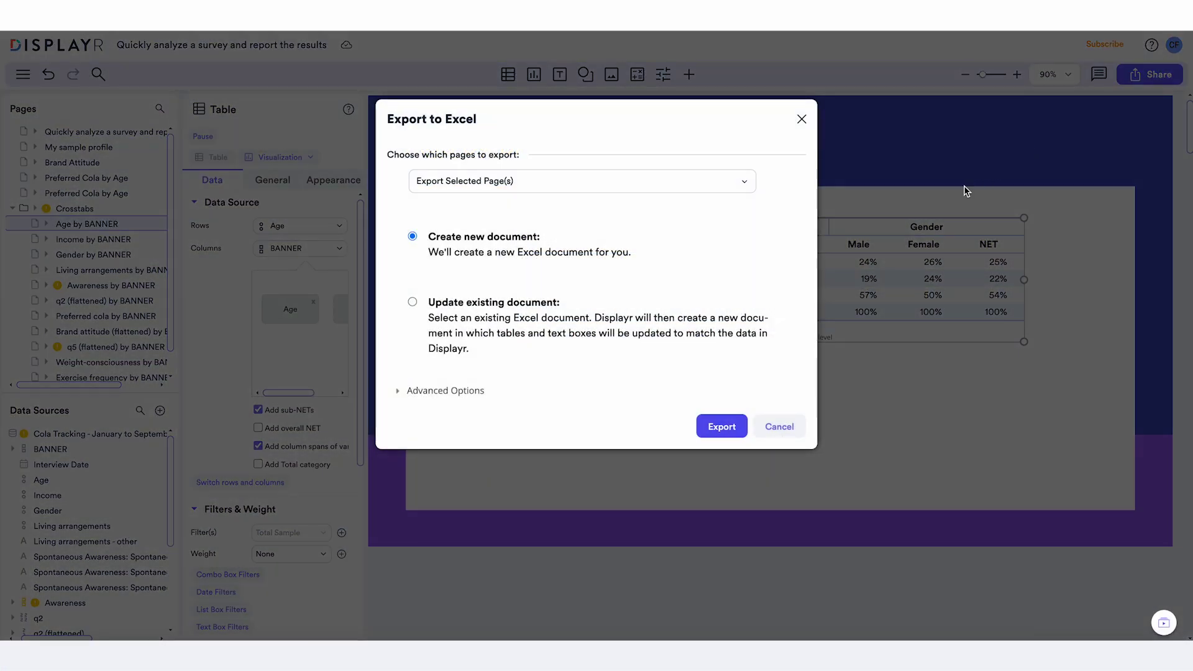
{"action": "left_click", "coordinate": [646, 185]}
{"action": "left_click", "coordinate": [651, 217]}
- Use Gray, Table Style Light 11 with a table of contents, export, then review and close the workbook
{"action": "left_click", "coordinate": [502, 390]}
{"action": "scroll", "coordinate": [500, 386], "scroll_direction": "down", "scroll_amount": 2}
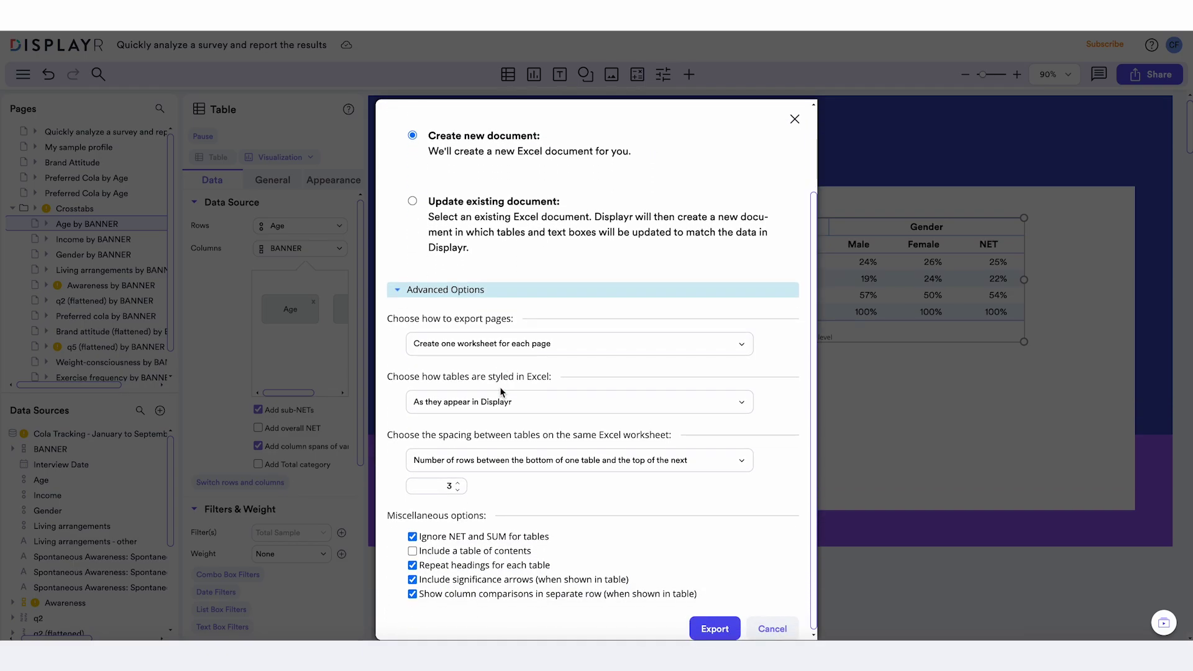
{"action": "left_click", "coordinate": [498, 401]}
{"action": "left_click", "coordinate": [513, 263]}
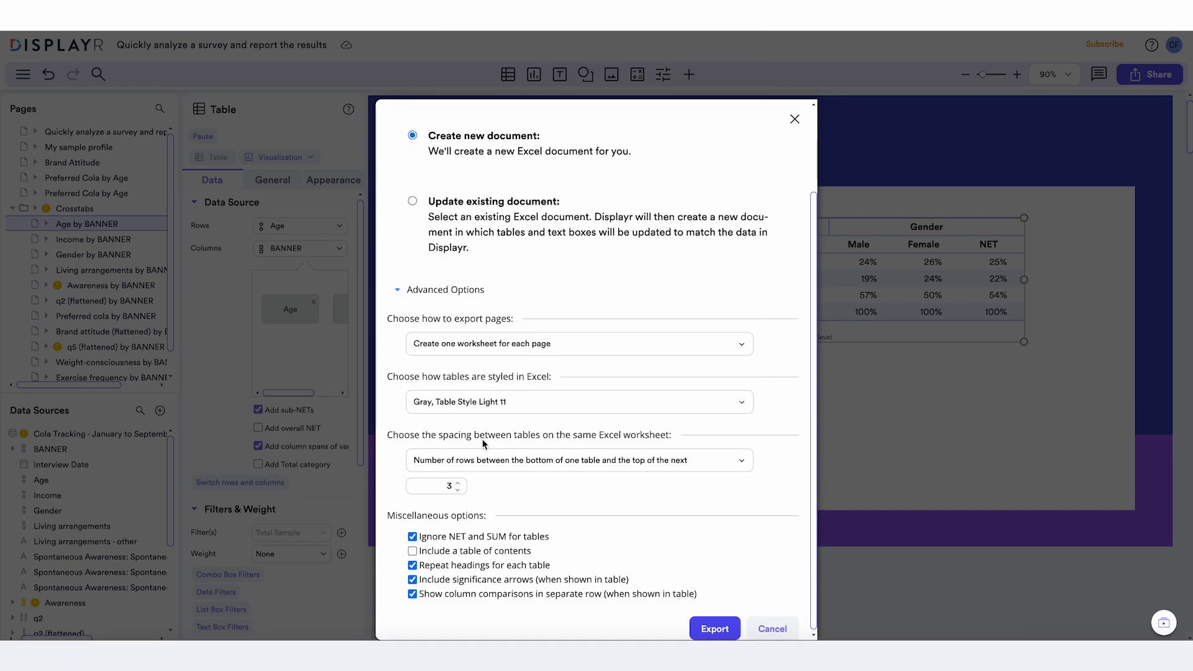
{"action": "left_click", "coordinate": [494, 552]}
{"action": "left_click", "coordinate": [715, 629]}
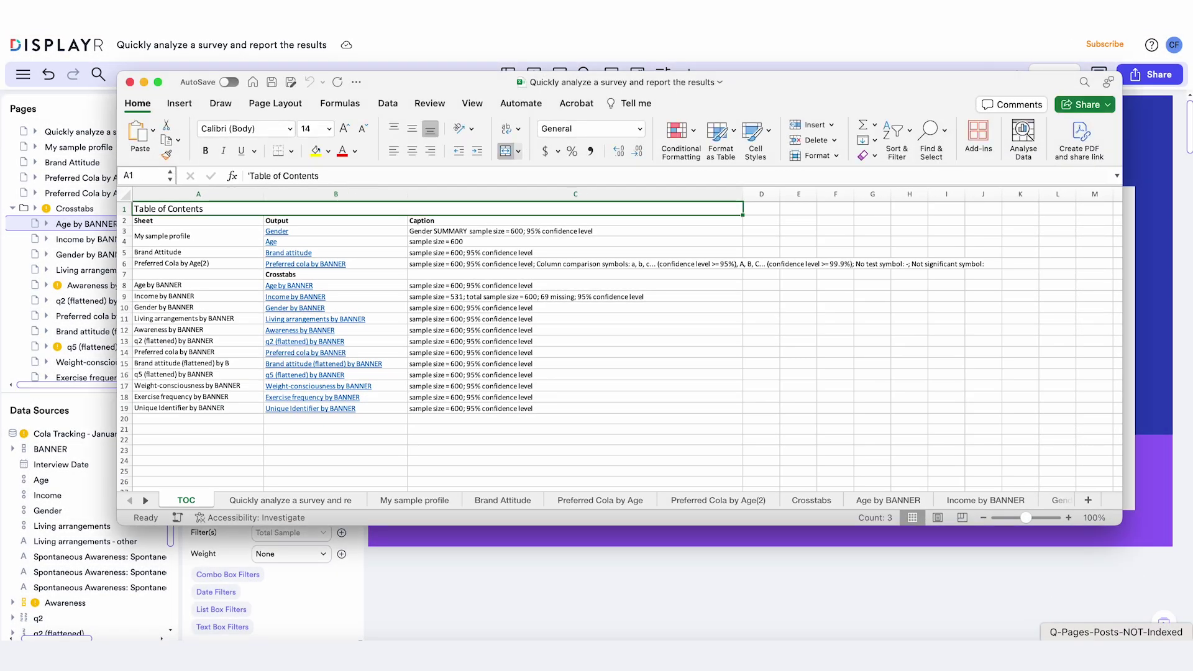
{"action": "left_click", "coordinate": [514, 500]}
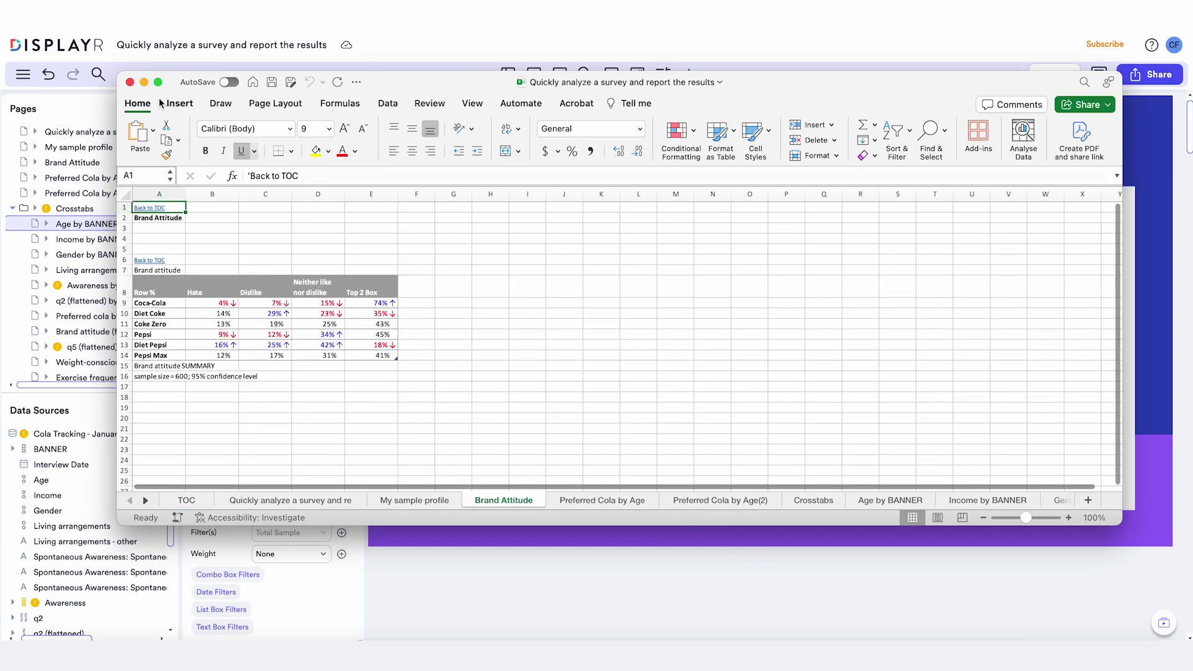
{"action": "left_click", "coordinate": [131, 83]}
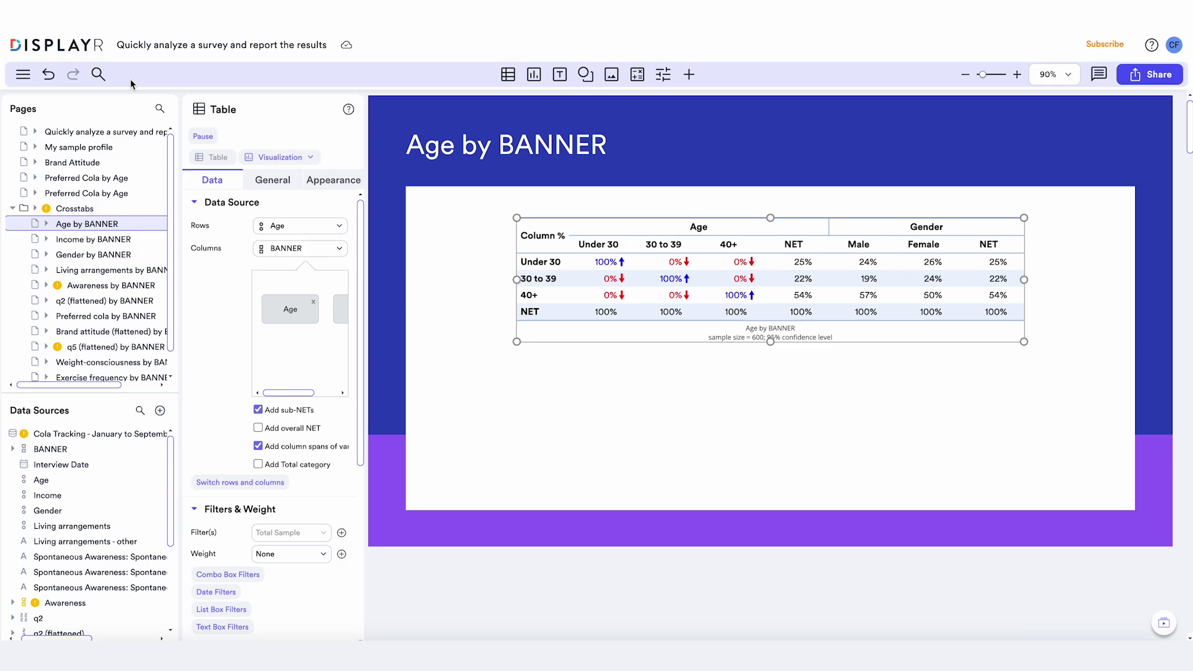
- Select pages from My sample profile to the second Preferred Cola by Age and calculate them automatically
{"action": "left_click", "coordinate": [103, 148]}
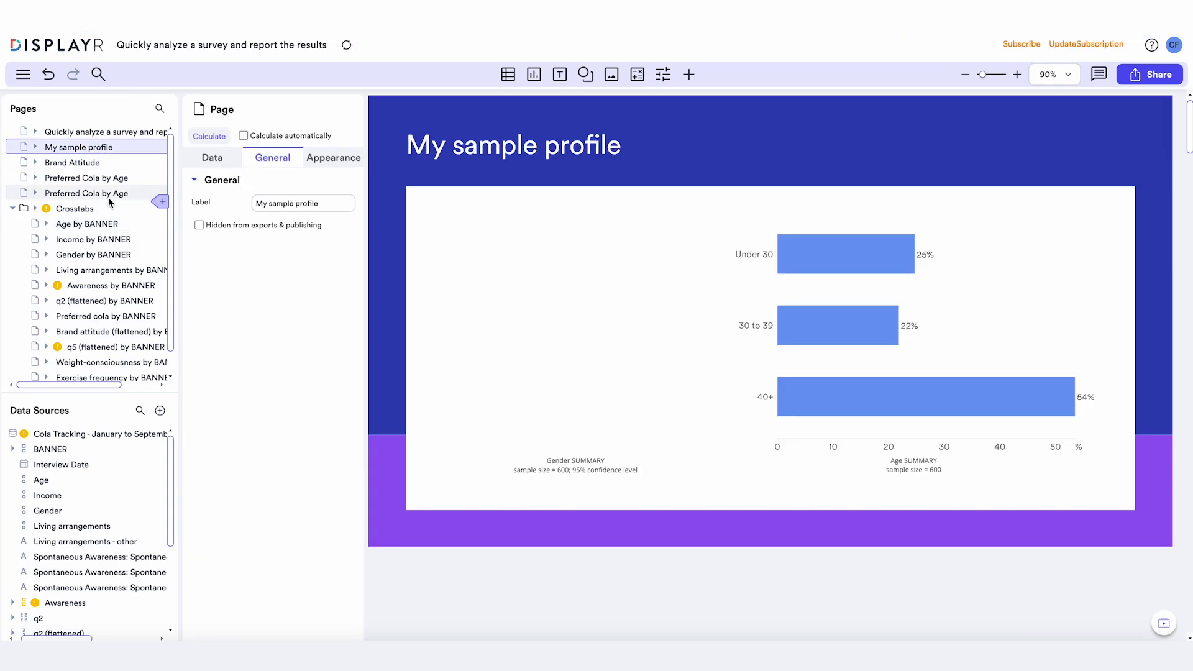
{"action": "left_click", "coordinate": [127, 195], "text": "shift"}
{"action": "left_click", "coordinate": [201, 172]}
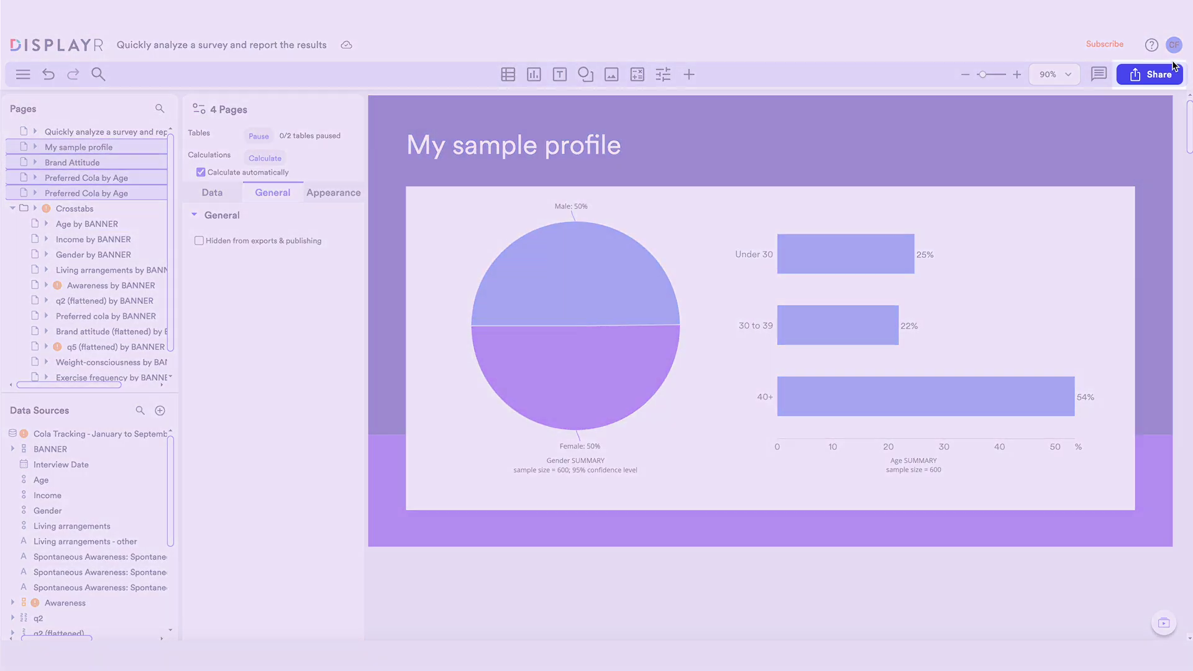
- Export the selected pages to PowerPoint, browse the slides, and close the presentation
{"action": "left_click", "coordinate": [1172, 70]}
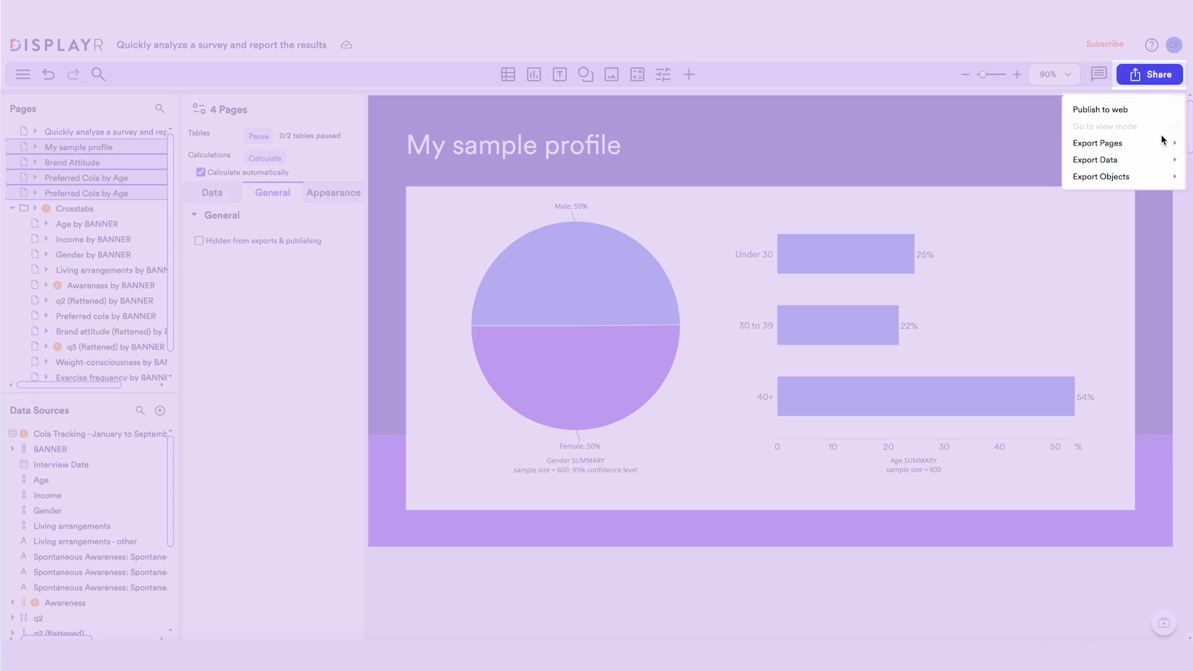
{"action": "mouse_move", "coordinate": [1139, 148]}
{"action": "left_click", "coordinate": [1026, 164]}
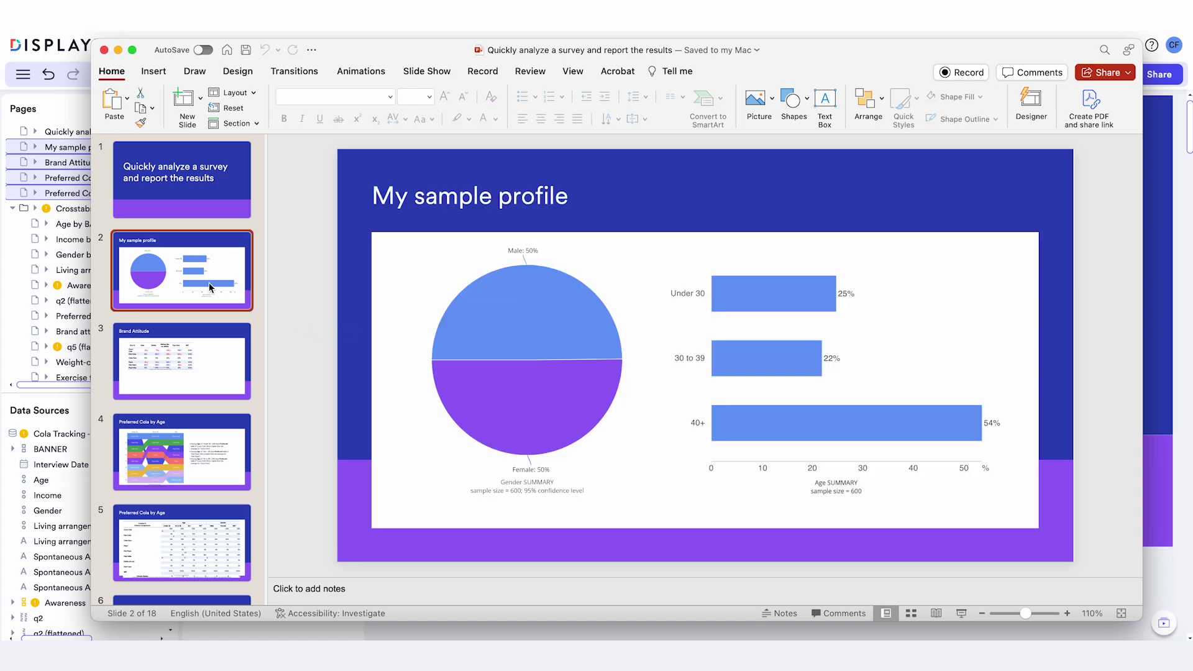
{"action": "left_click", "coordinate": [208, 282]}
{"action": "key", "text": "Down"}
{"action": "key", "text": "Down"}
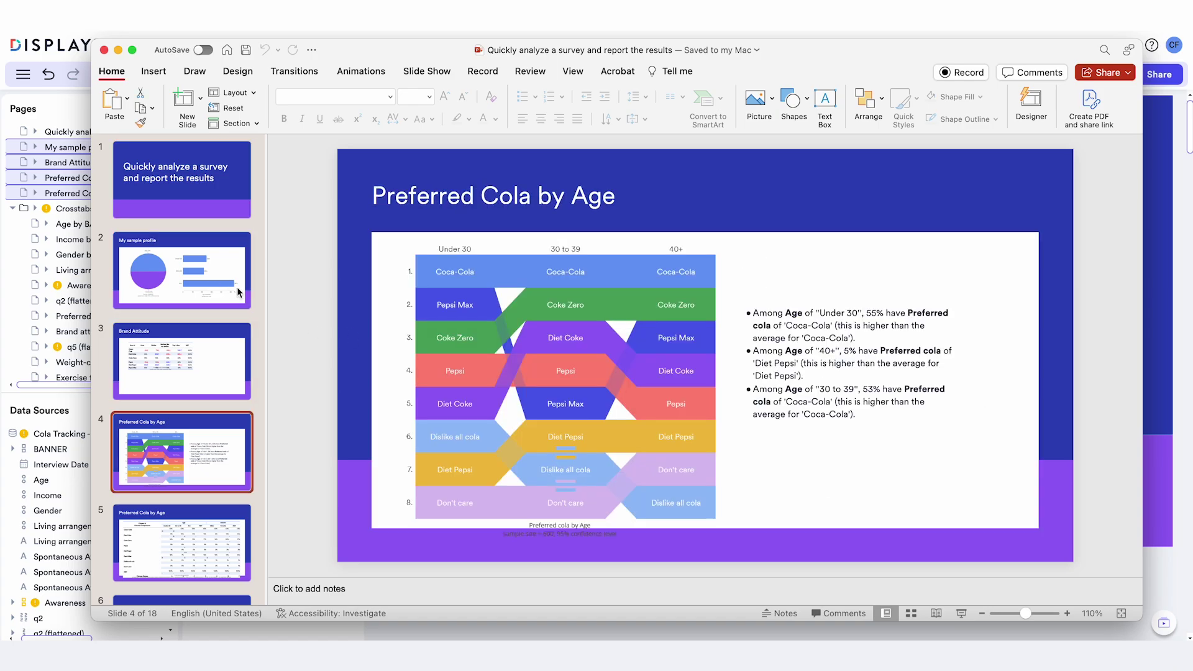
{"action": "left_click", "coordinate": [106, 50]}
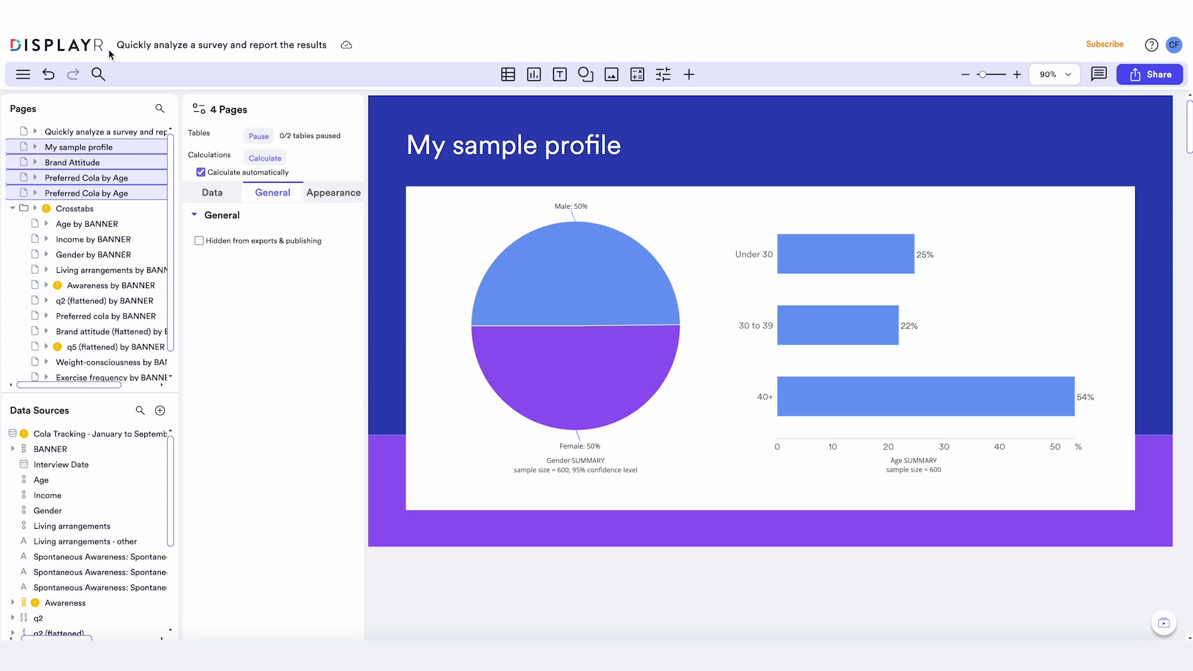